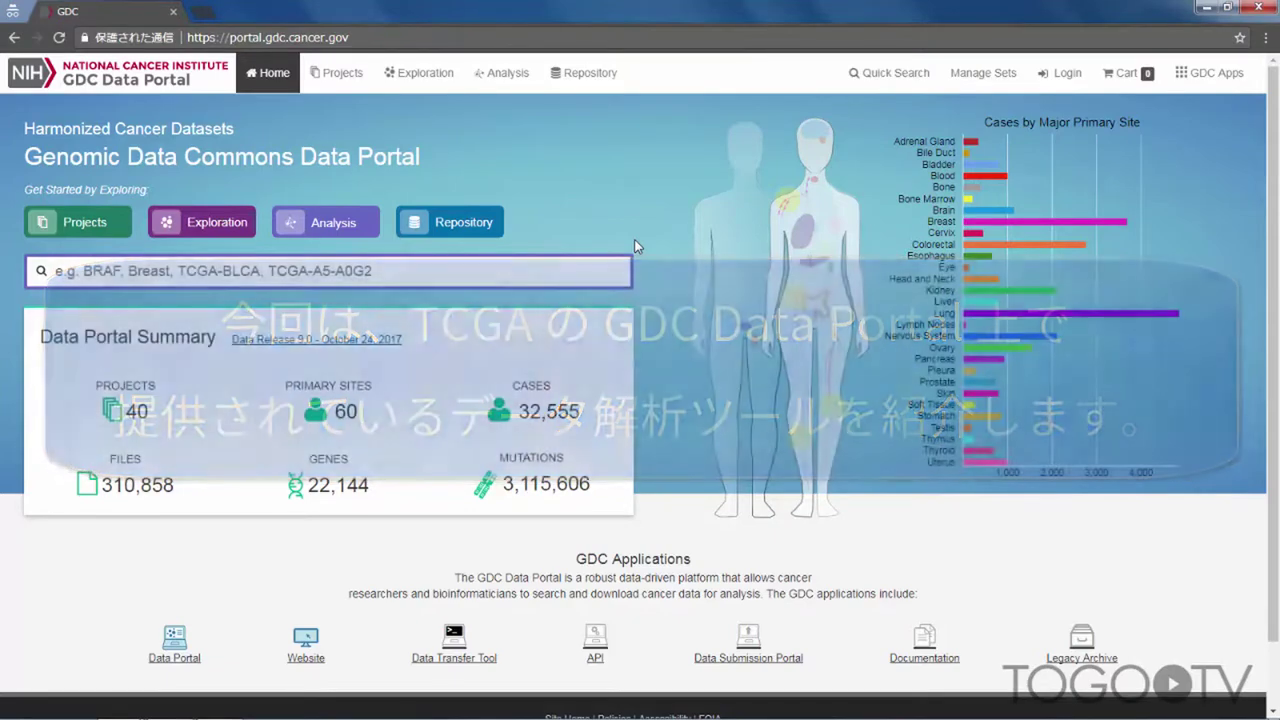
Step: Visit the Exploration page, and open the Analysis page to view the available analysis tools
left_click(218, 223)
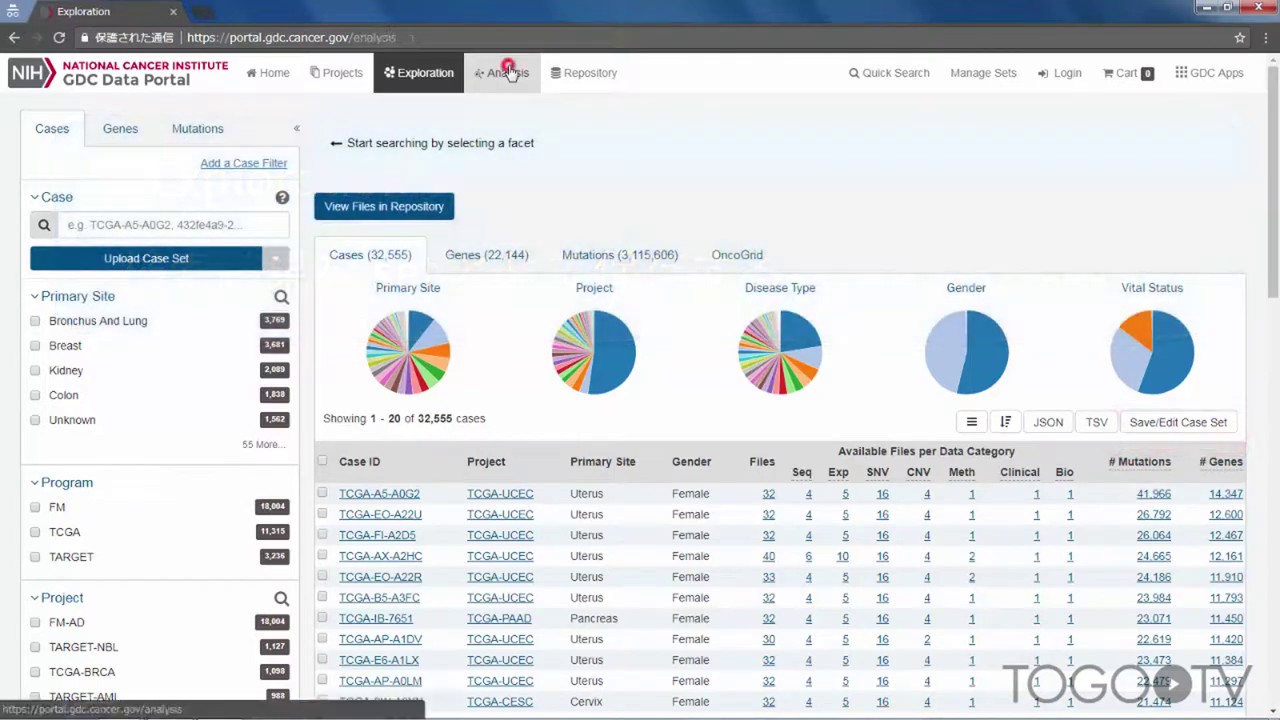
left_click(507, 76)
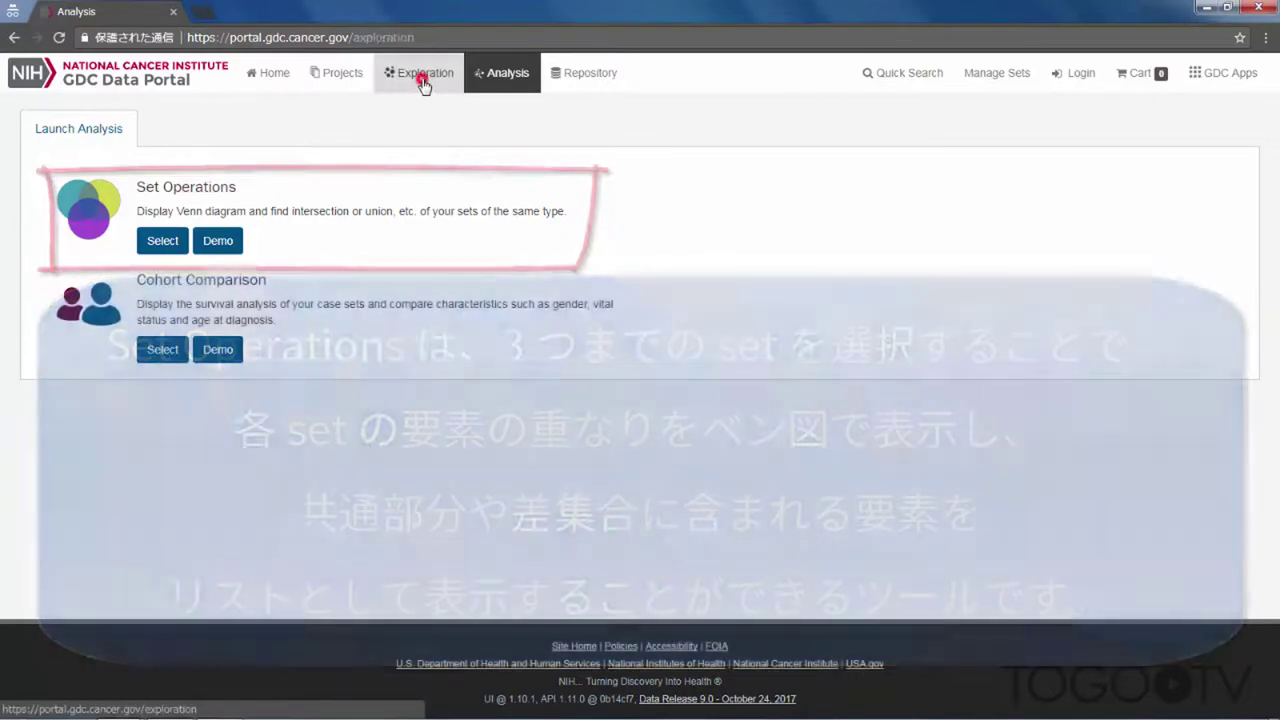
Step: On the Exploration page, search the primary sites for "lung" and filter the cases to Lung
left_click(423, 78)
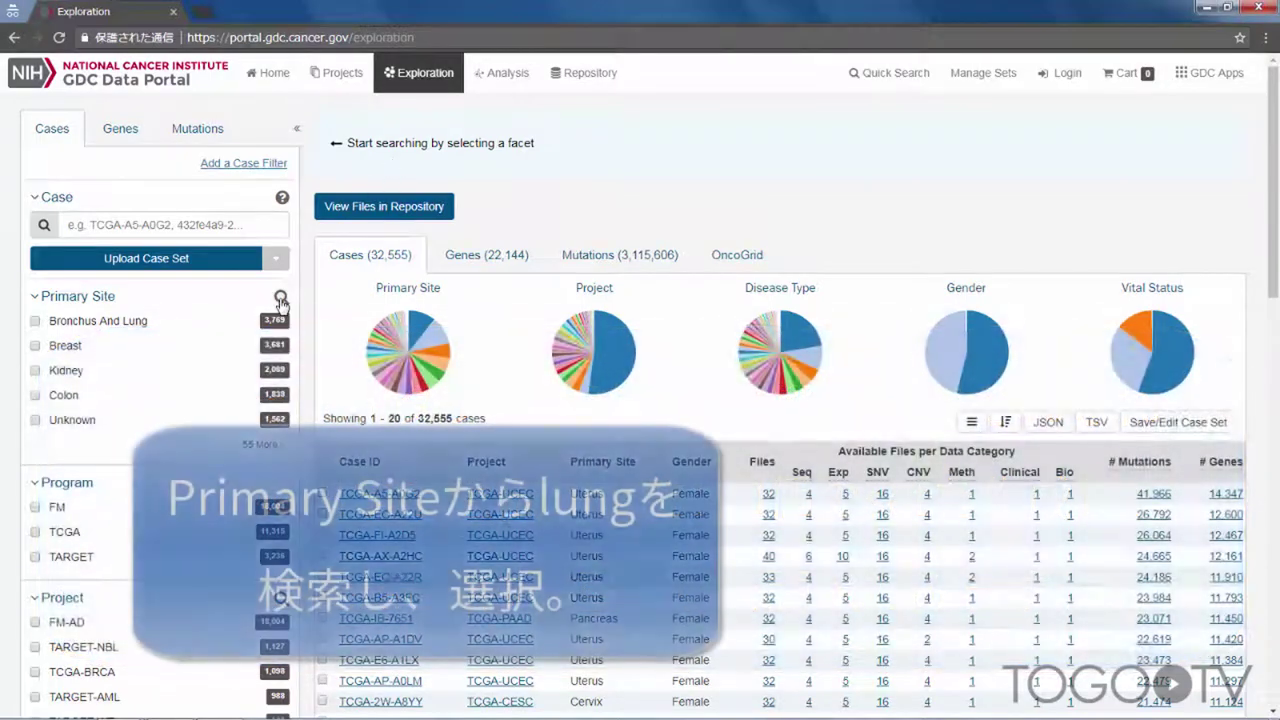
left_click(281, 298)
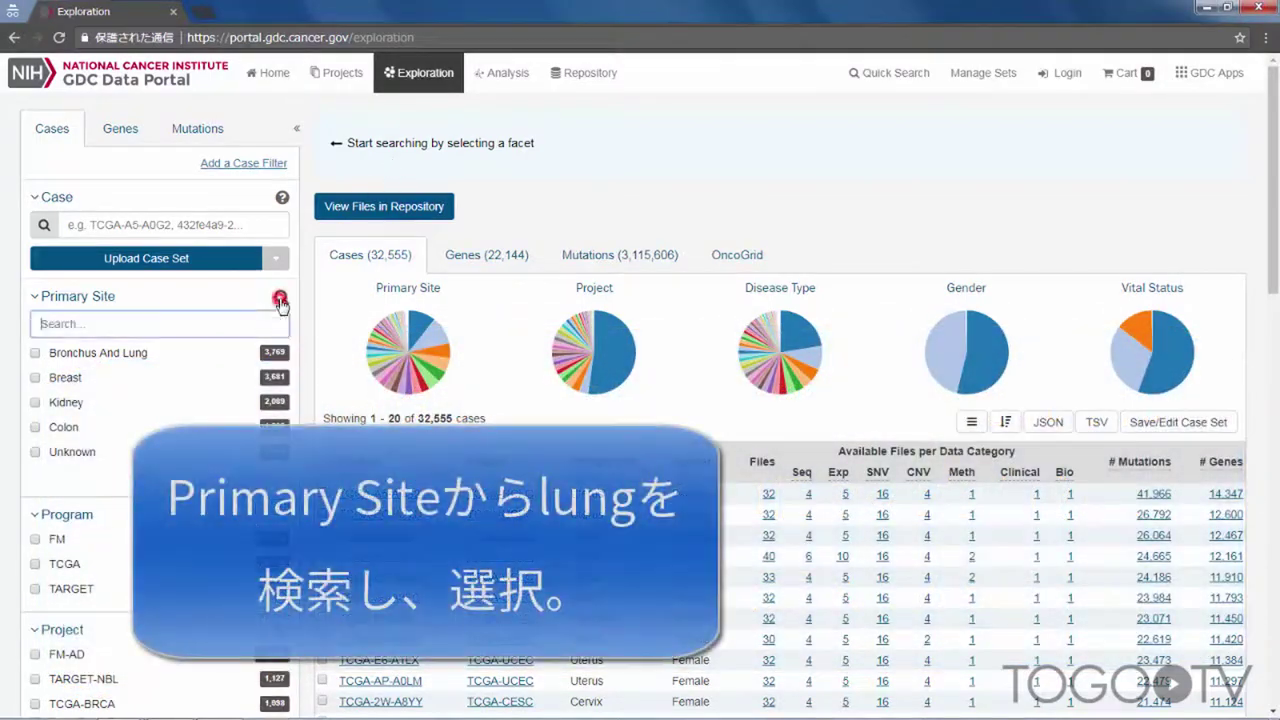
type("lung")
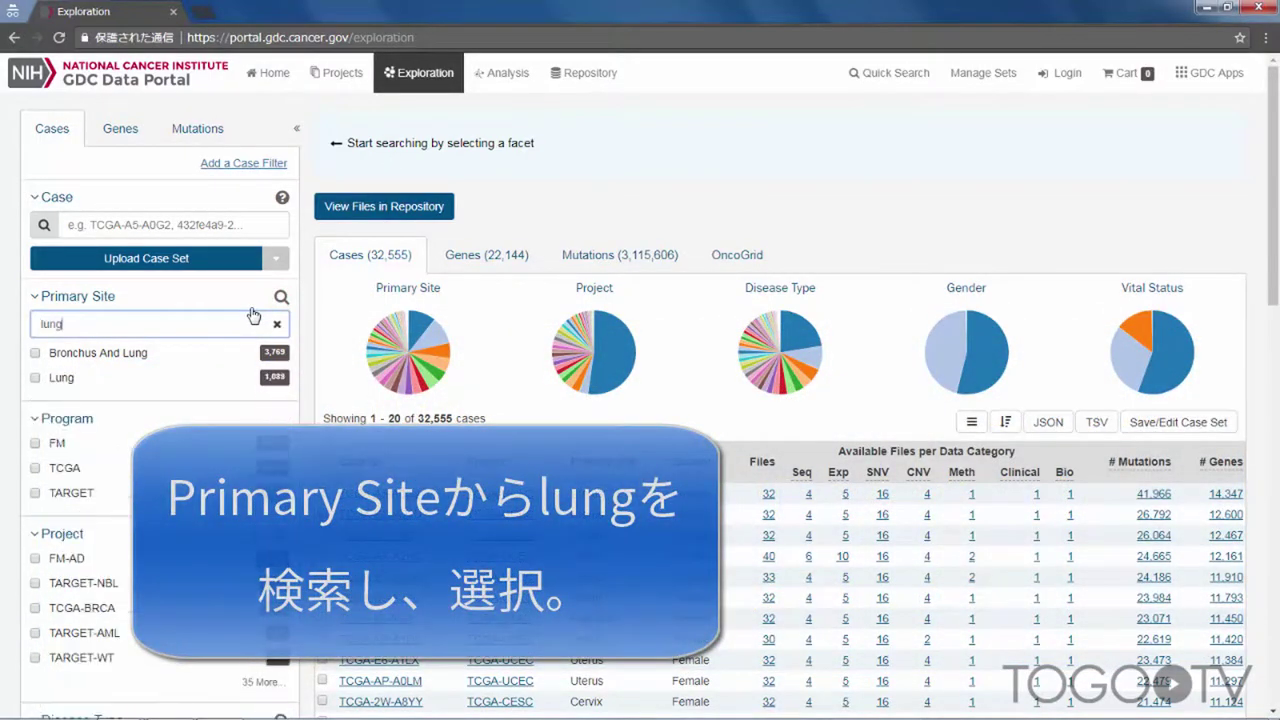
left_click(36, 379)
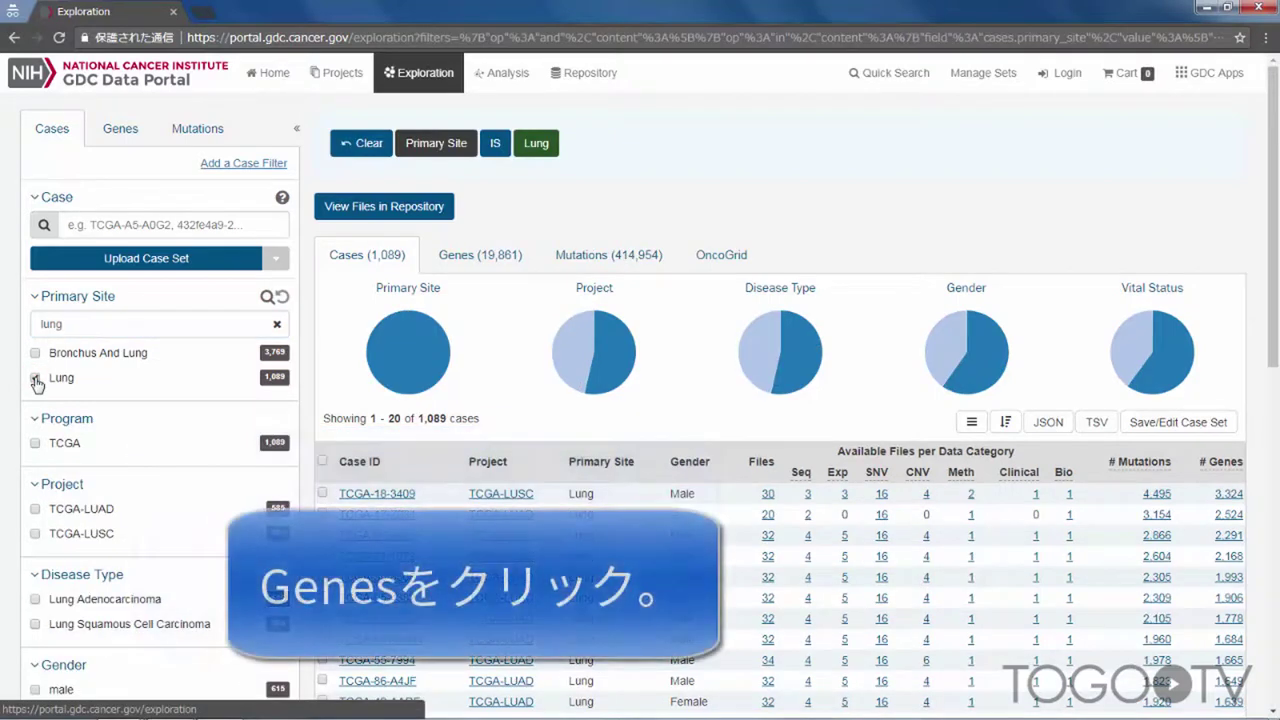
Step: Display the mutated genes of the lung cases and set the gene table to show 100 entries
left_click(510, 262)
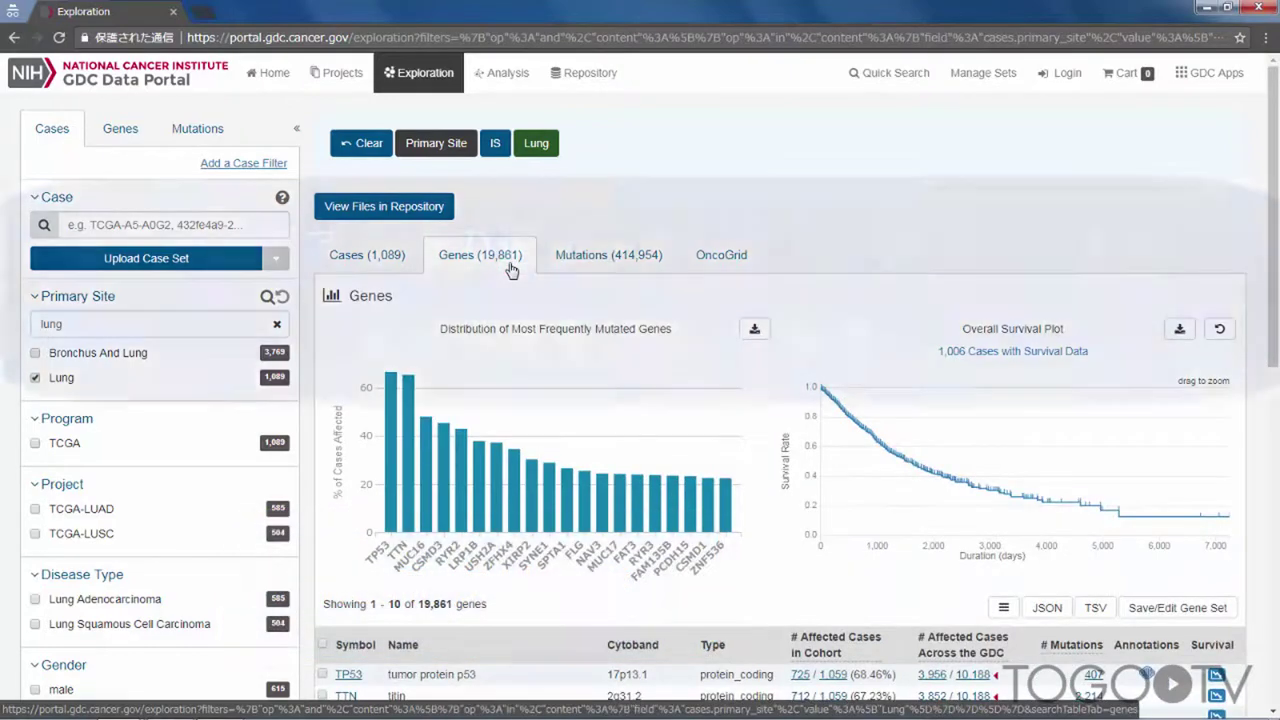
scroll(510, 270, "down", 3)
scroll(640, 500, "down", 1)
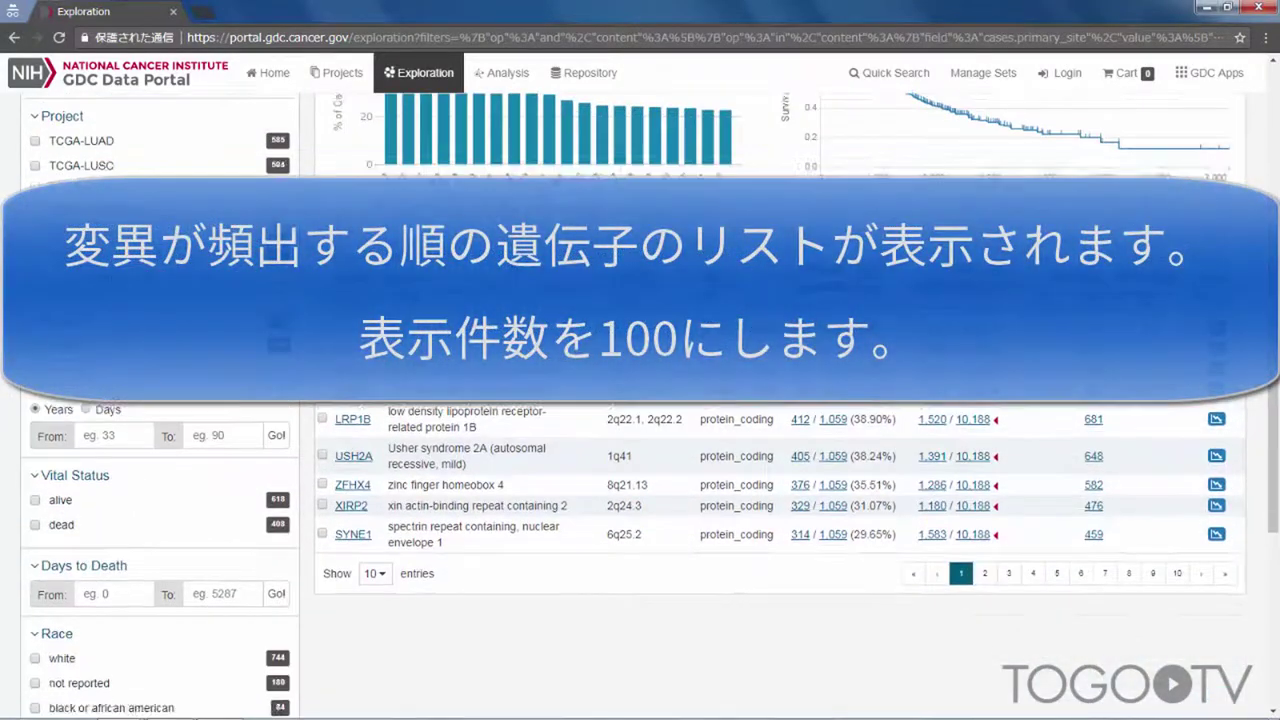
left_click(376, 573)
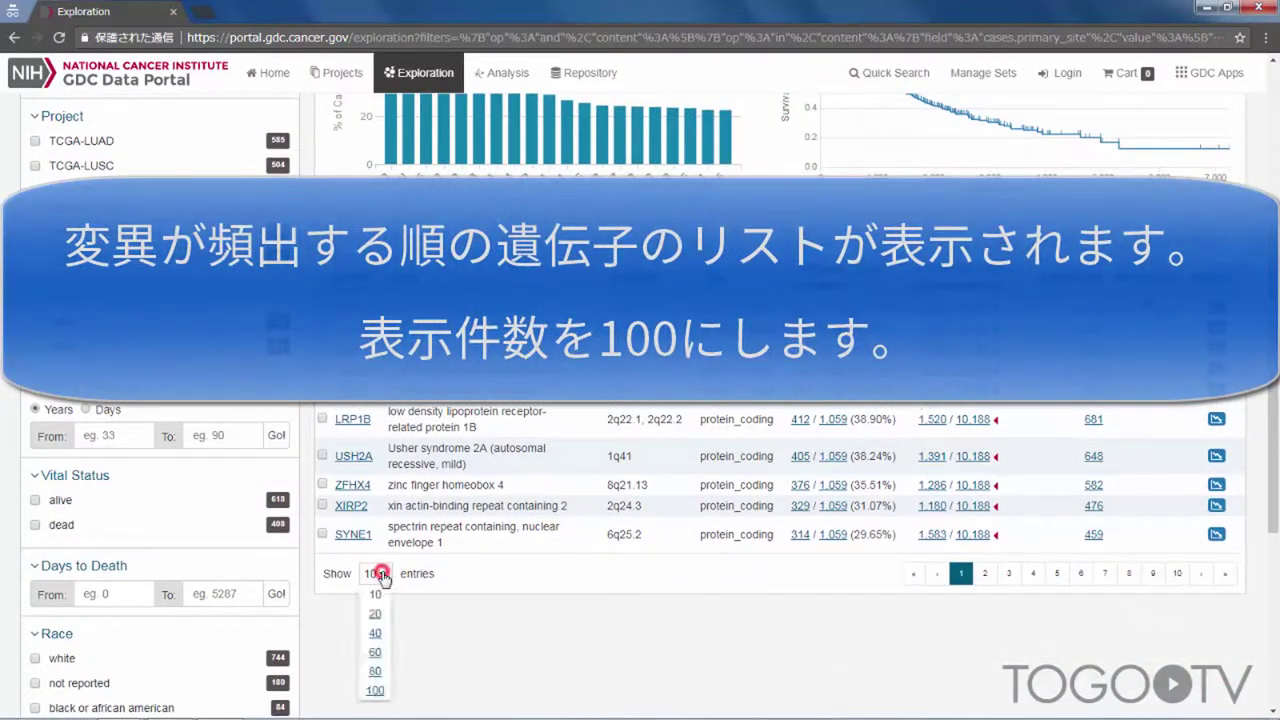
left_click(375, 691)
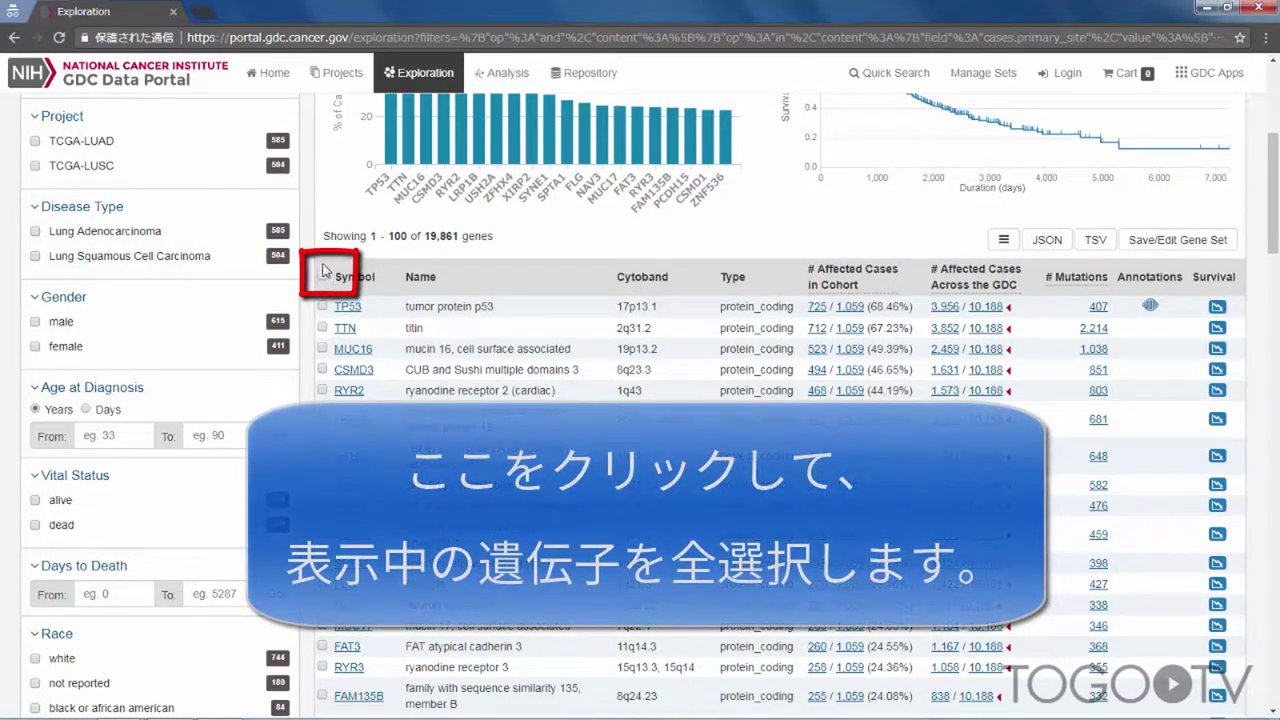
Step: Select all displayed genes and save them as a new gene set named "lung, 100"
left_click(323, 280)
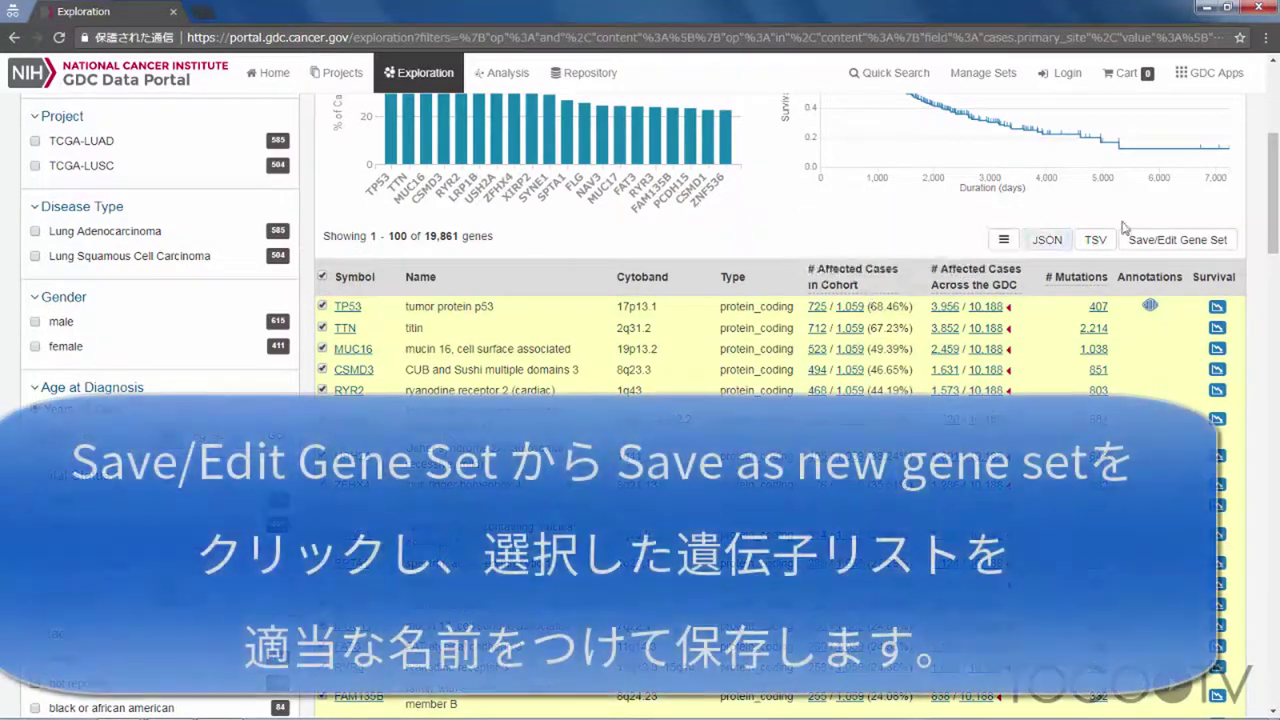
left_click(1158, 242)
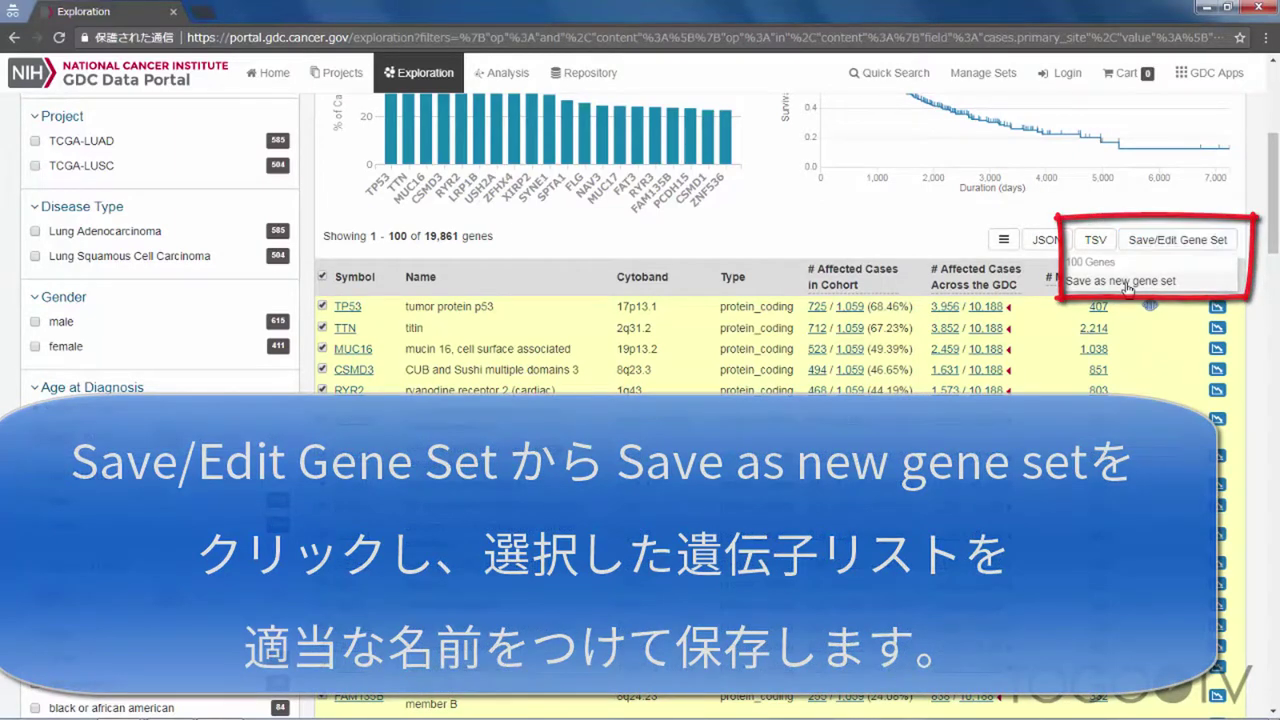
left_click(1130, 282)
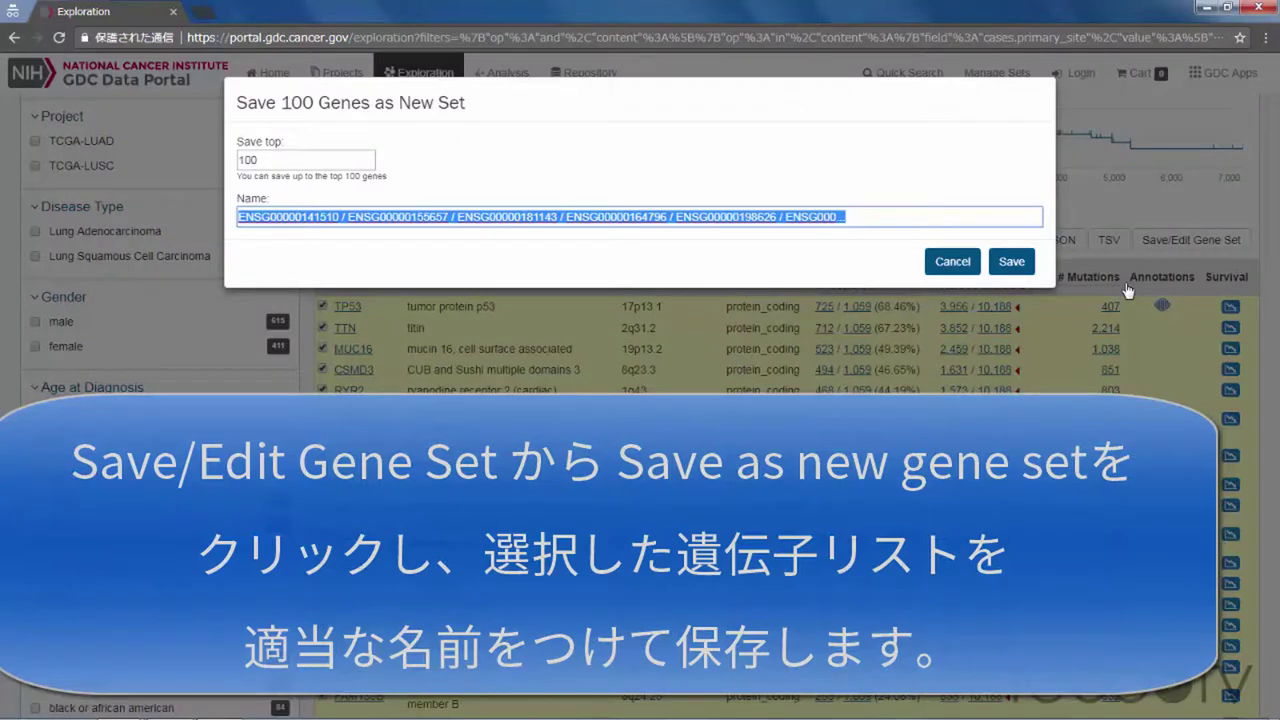
type("lung, 100")
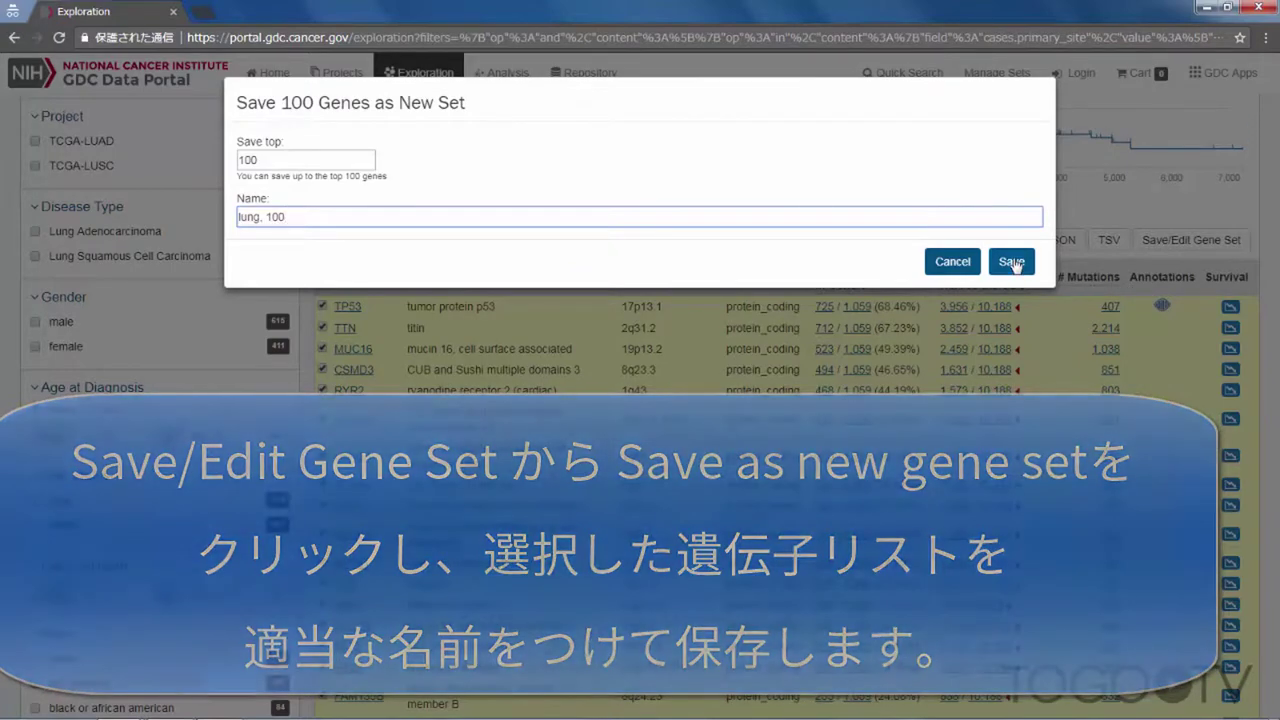
left_click(1011, 261)
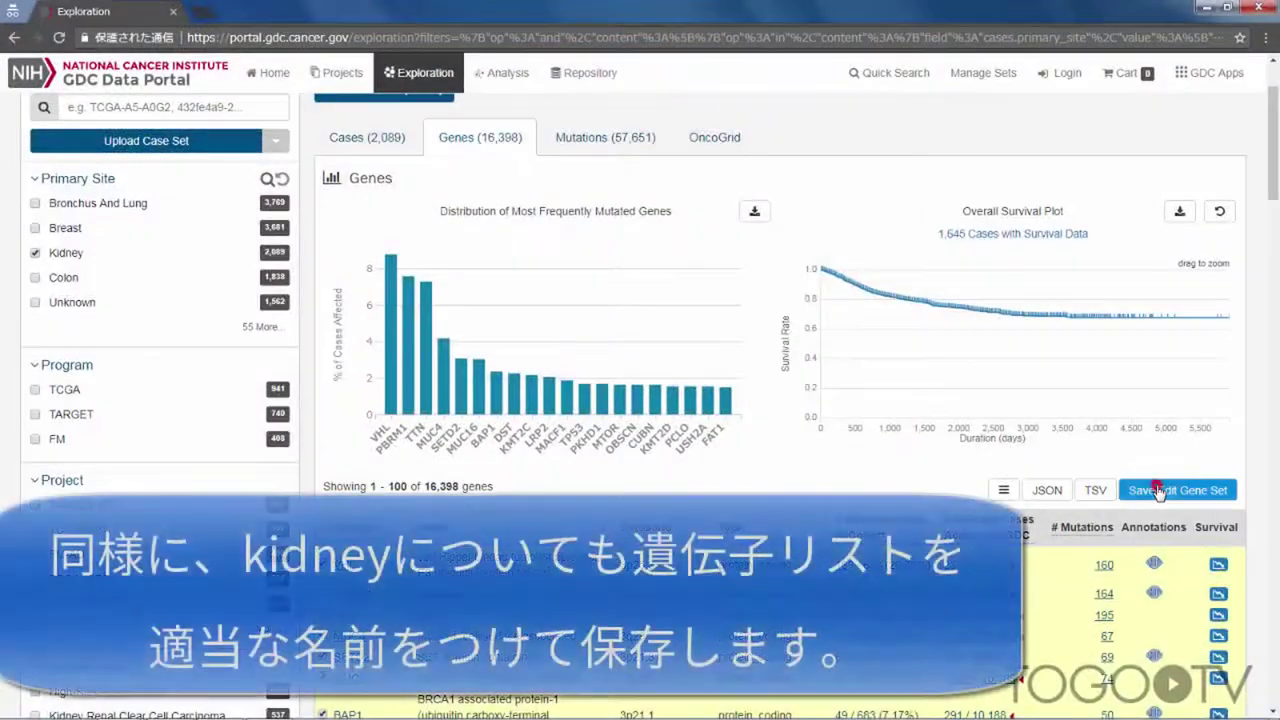
Step: Save the 100 selected kidney genes as a new gene set named "kidney, 100"
left_click(1156, 490)
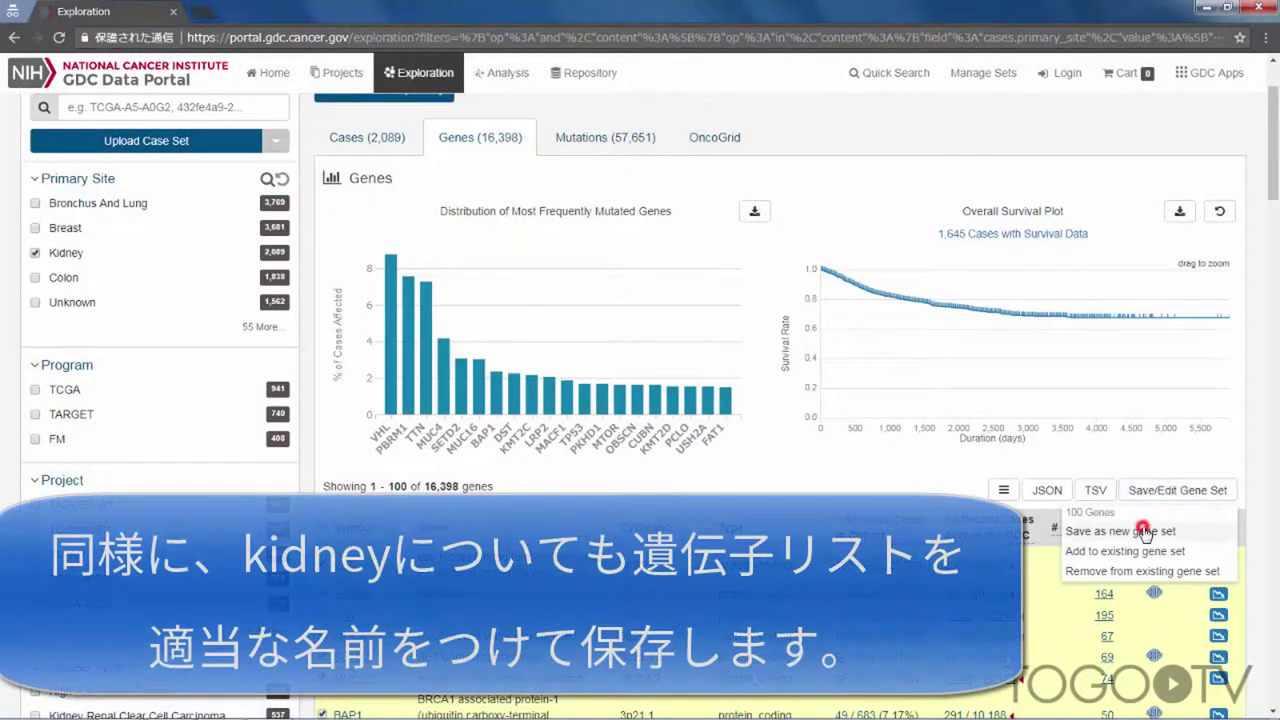
left_click(1148, 530)
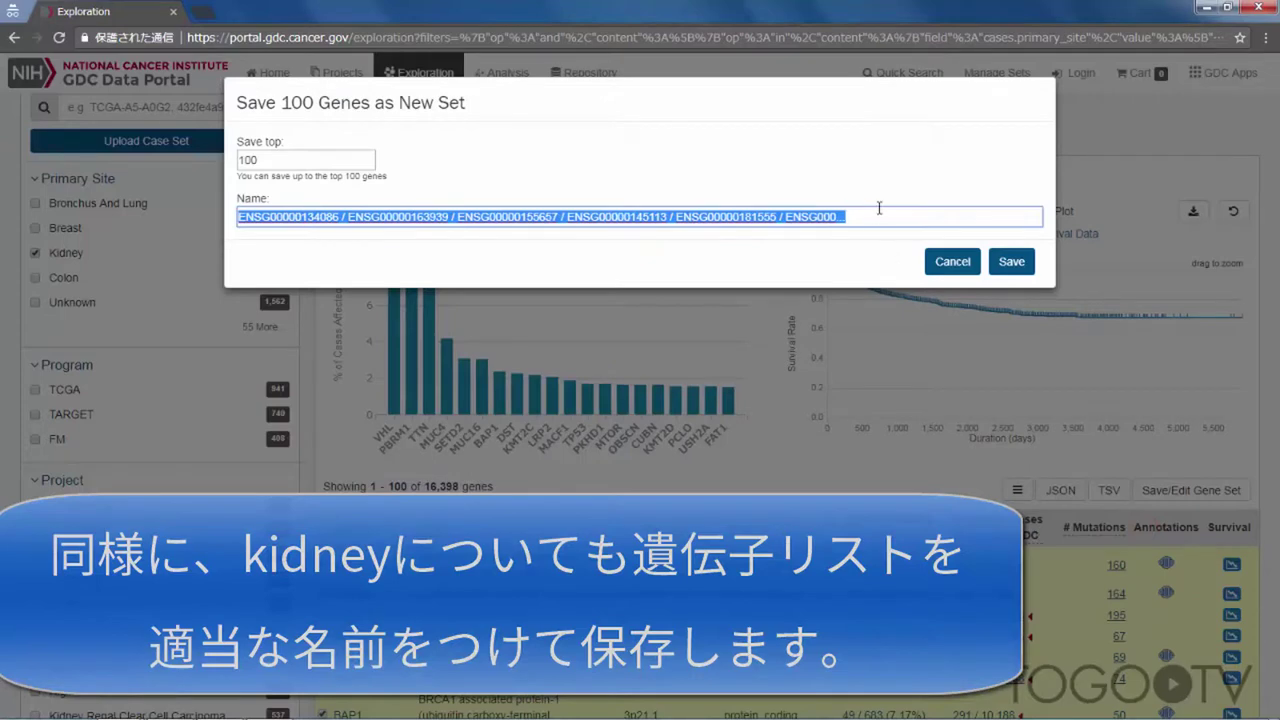
key("BackSpace")
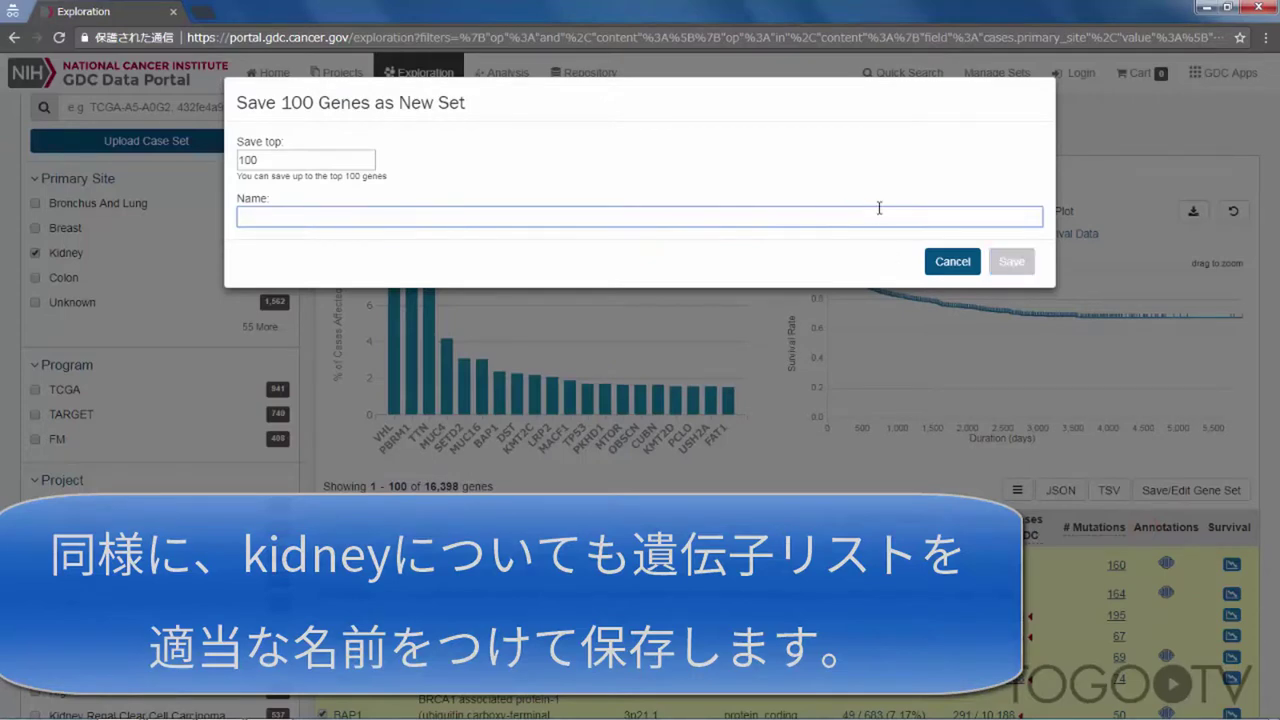
type("kidney, 100")
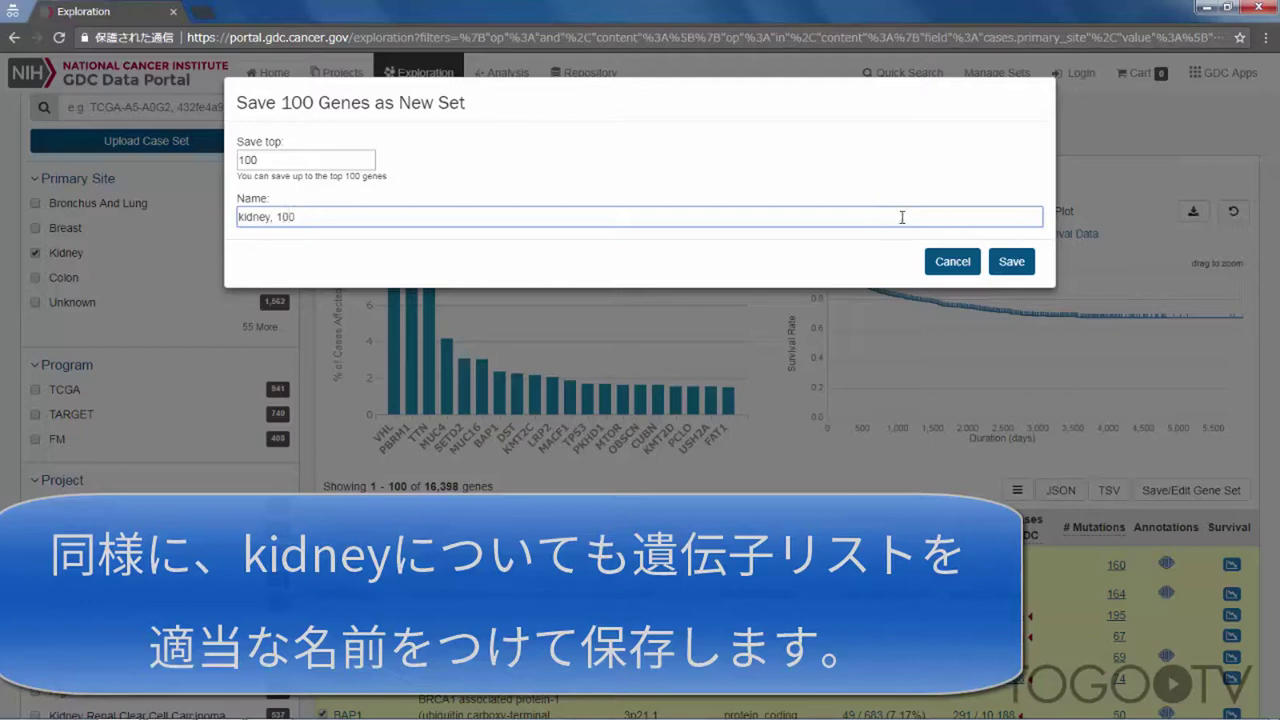
left_click(1008, 262)
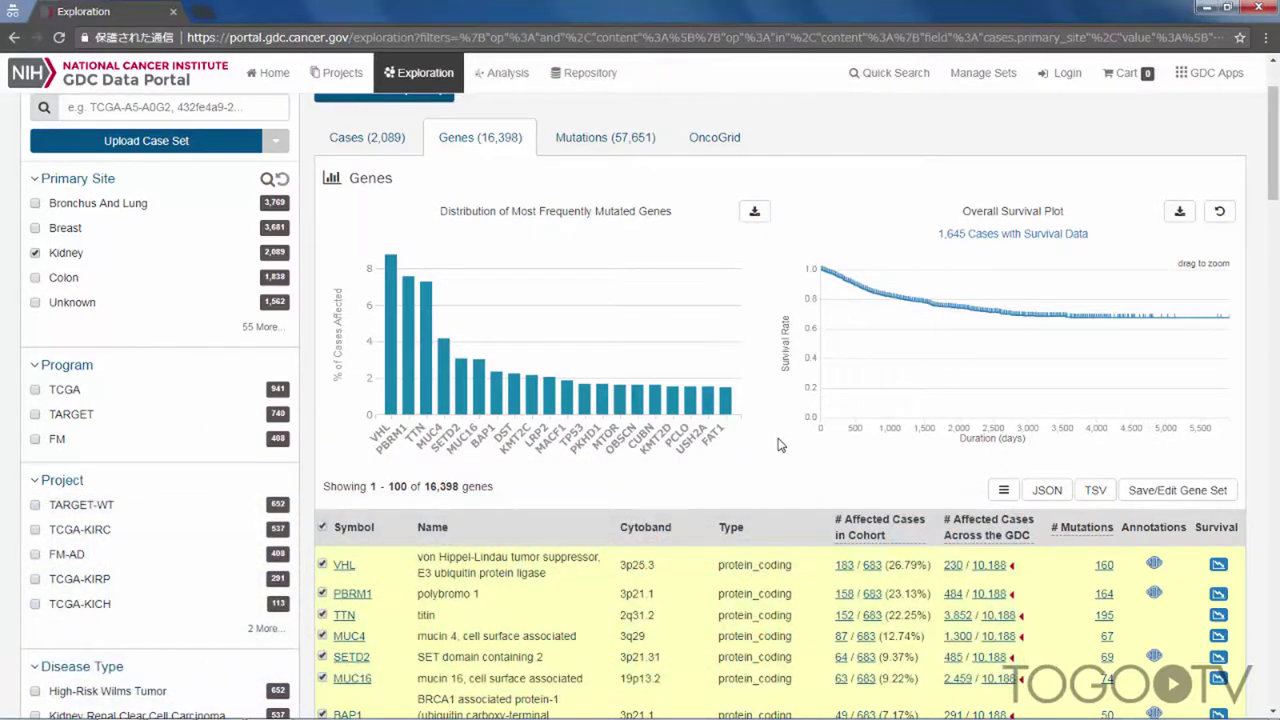
Step: Run a Set Operations analysis on the gene sets "lung, 100" and "kidney, 100"
left_click(514, 84)
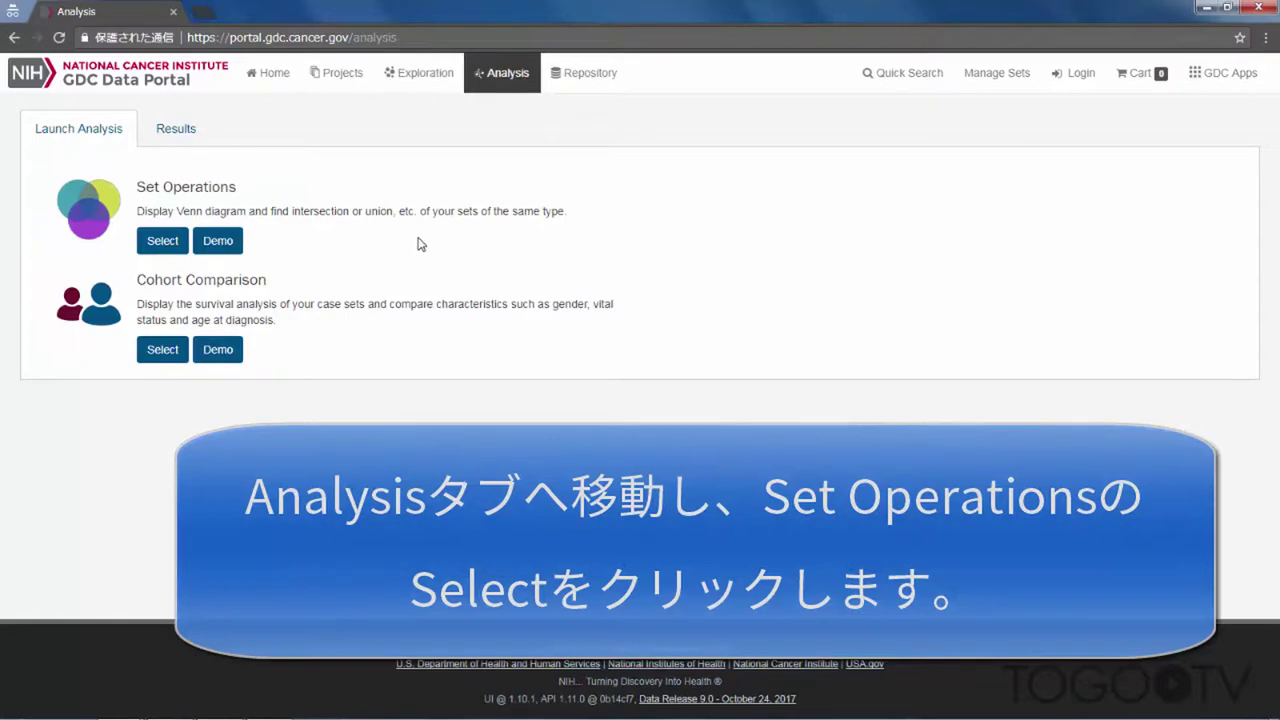
left_click(163, 241)
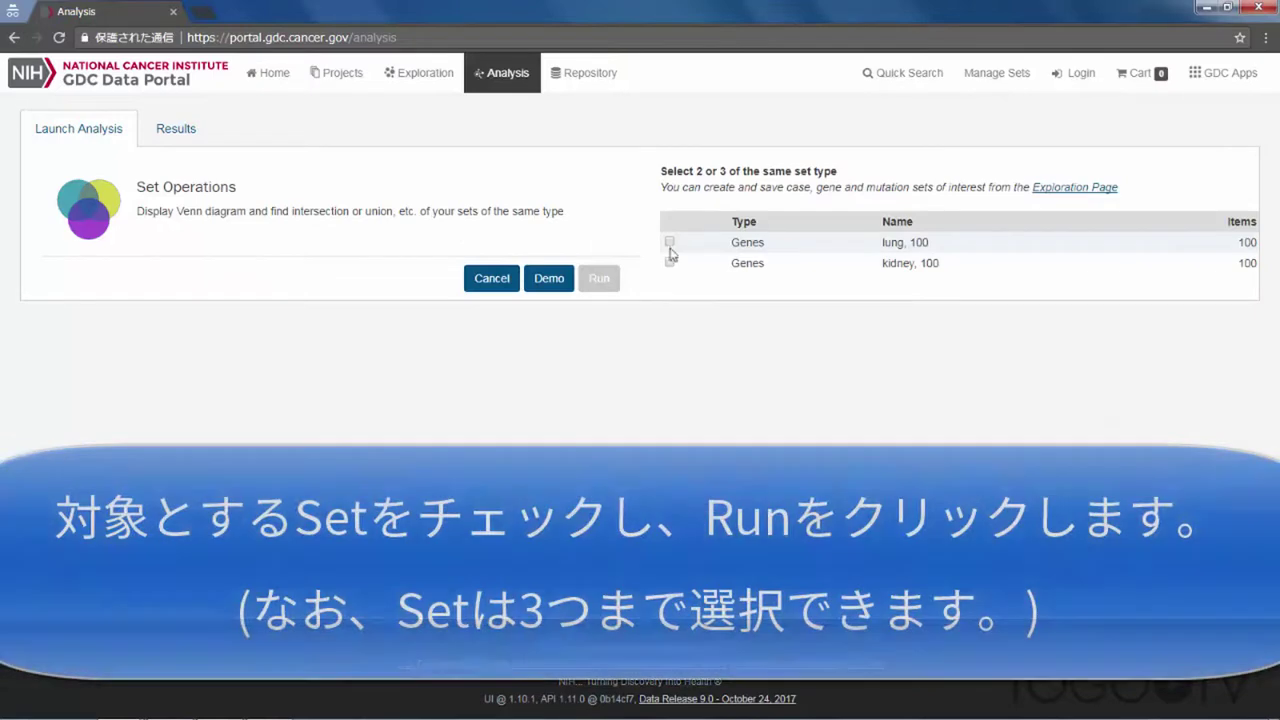
left_click(669, 243)
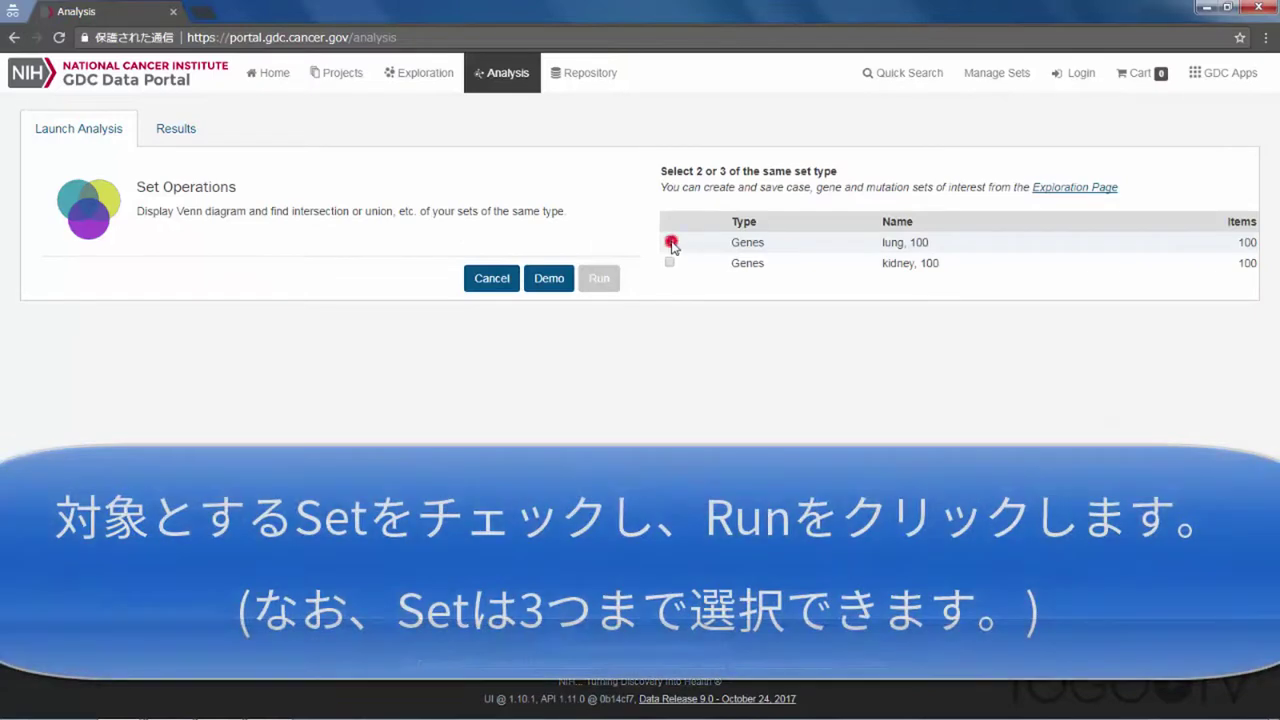
left_click(670, 262)
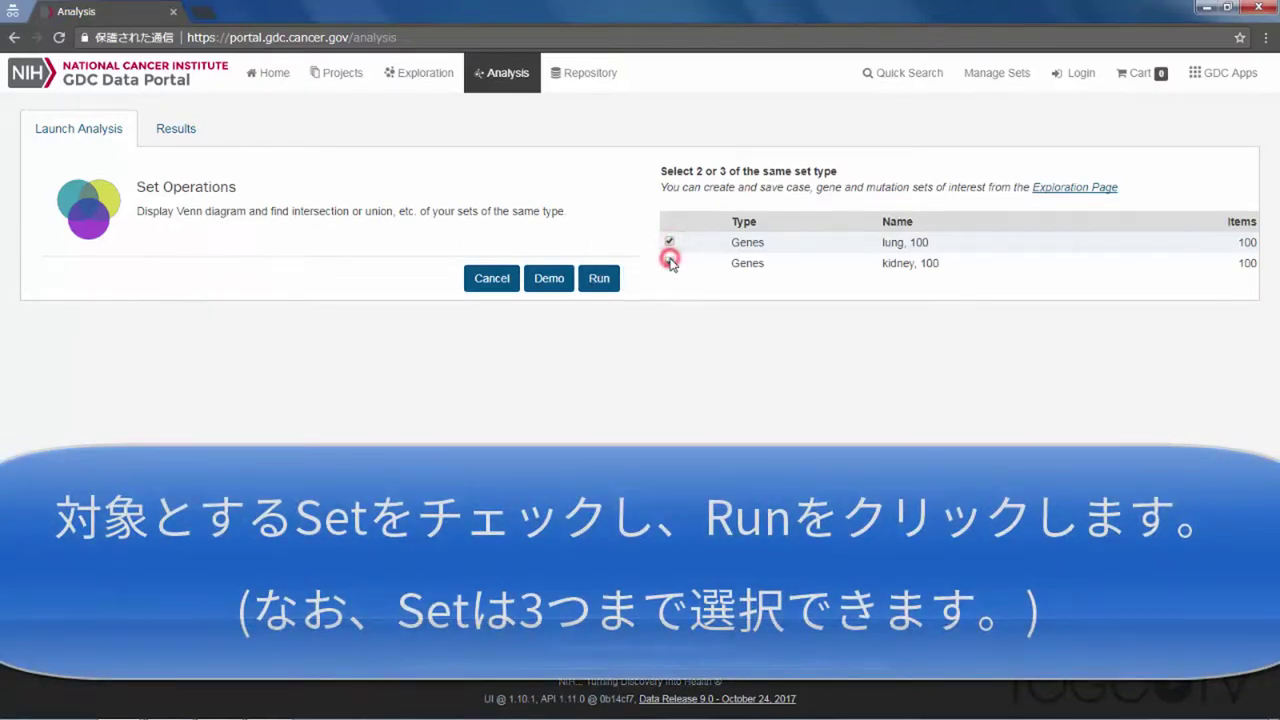
left_click(600, 280)
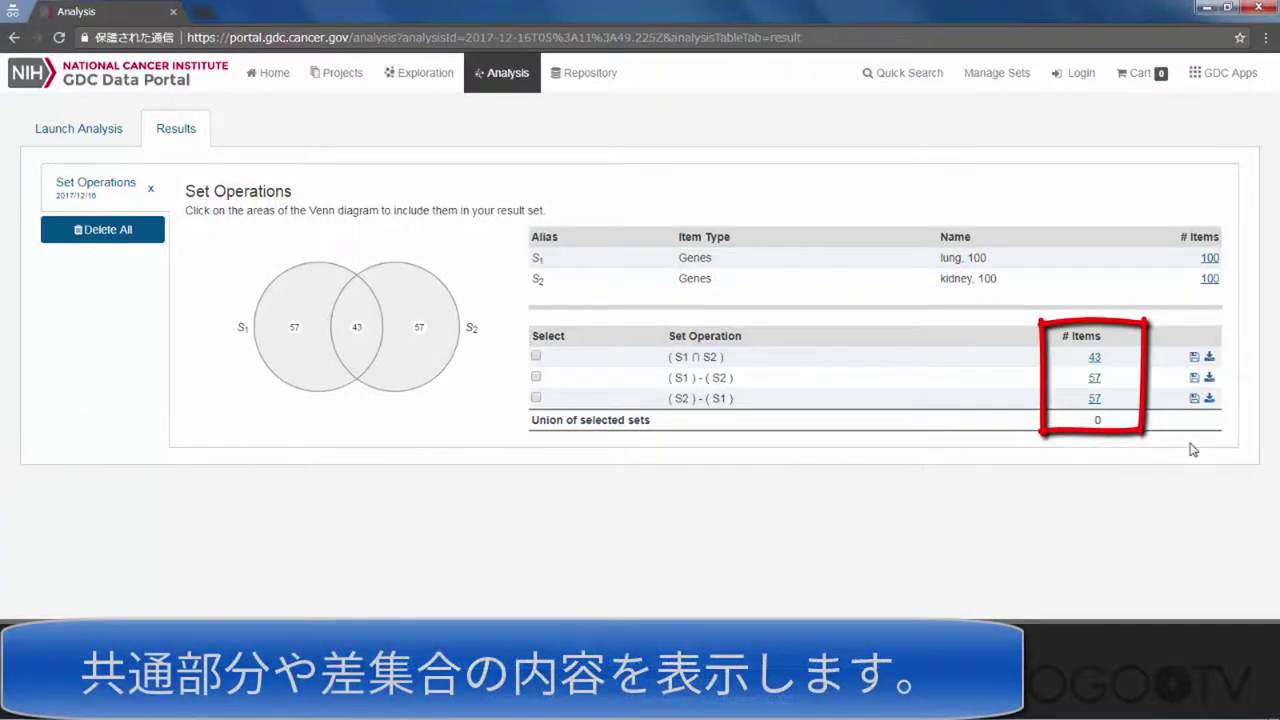
Step: Open the items of the (S2) - (S1) set operation and examine the genes found only in the kidney set
left_click(1095, 399)
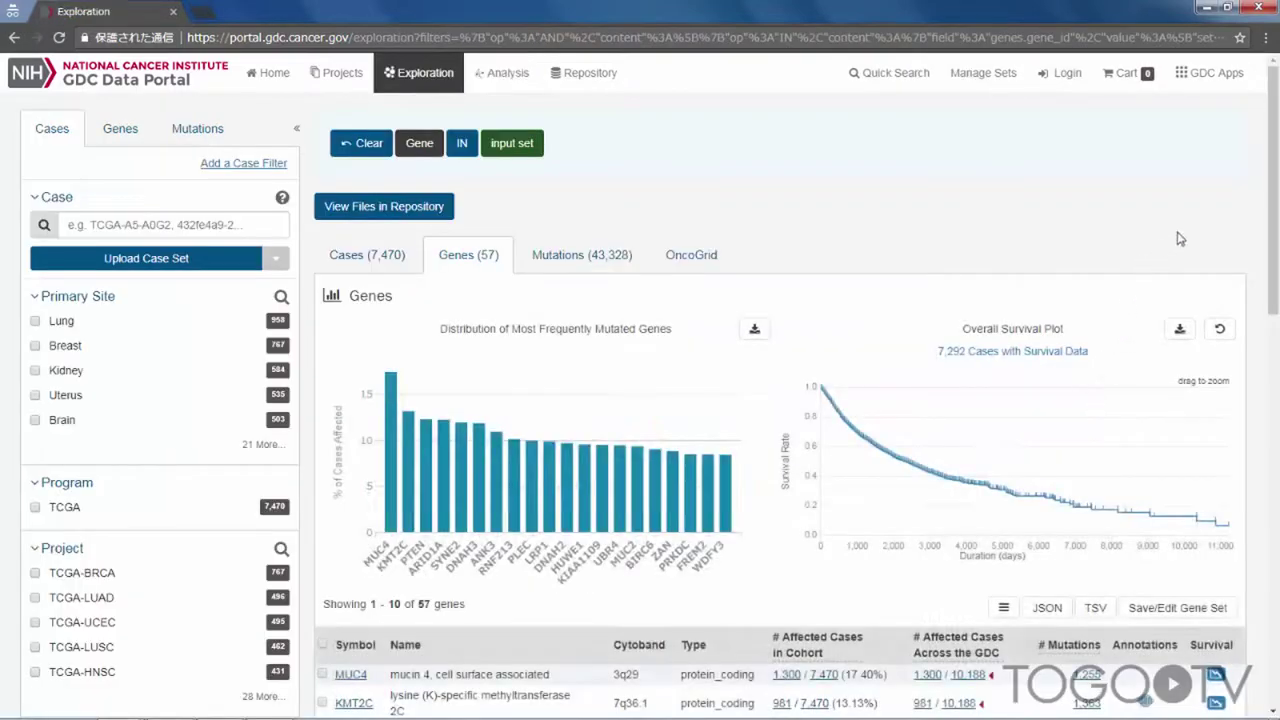
scroll(1246, 225, "down", 5)
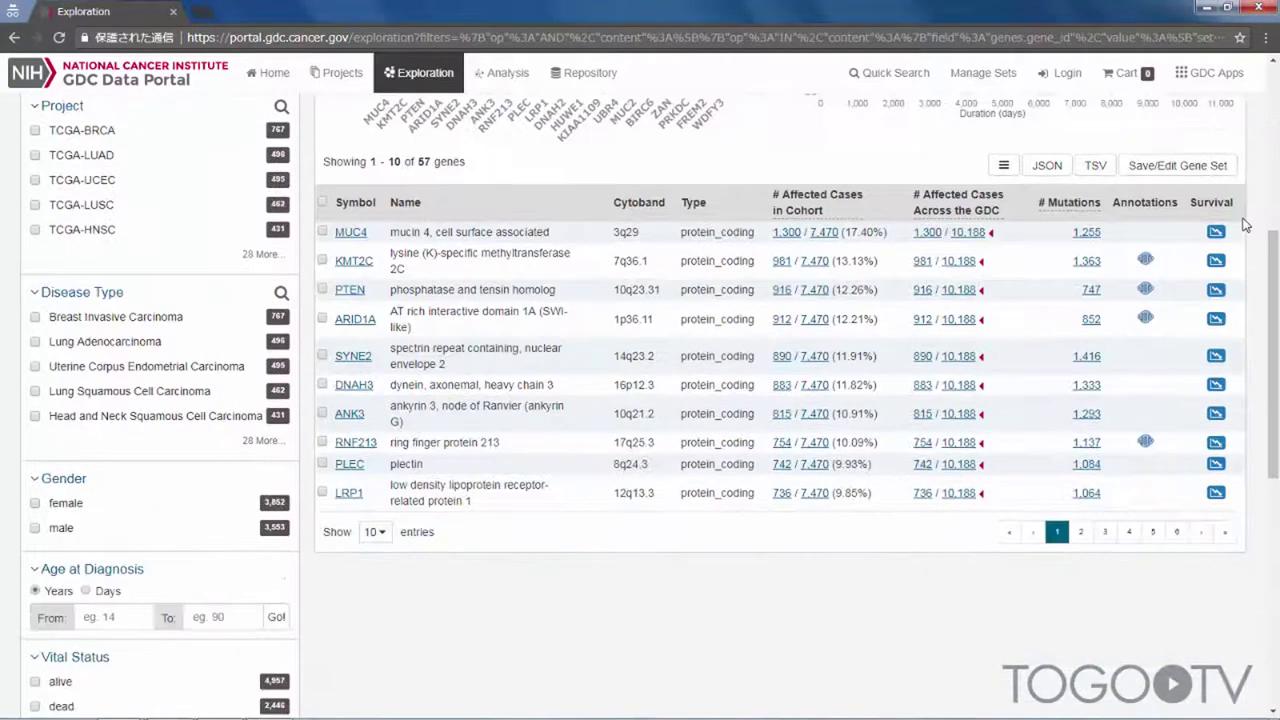
scroll(1246, 225, "down", 1)
scroll(1246, 225, "up", 6)
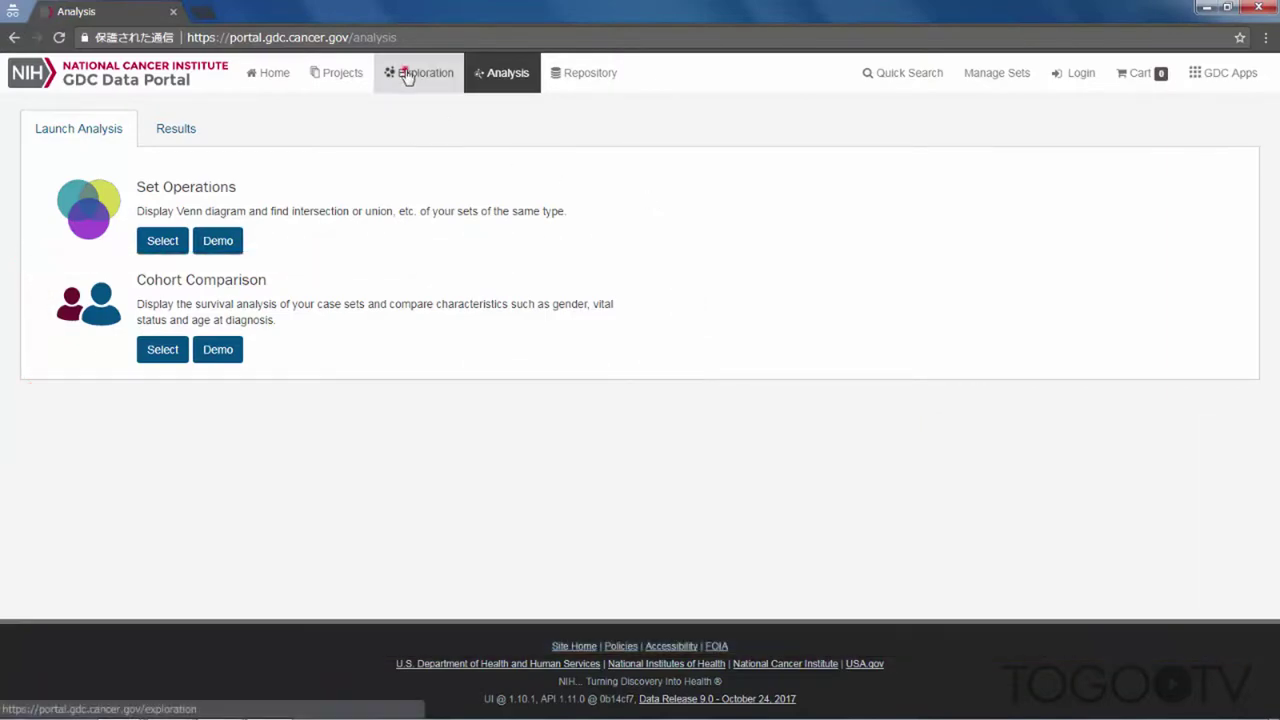
Step: Add the exposures.alcohol_history case filter on the Exploration page, showing only fields with values in the filter list
left_click(410, 73)
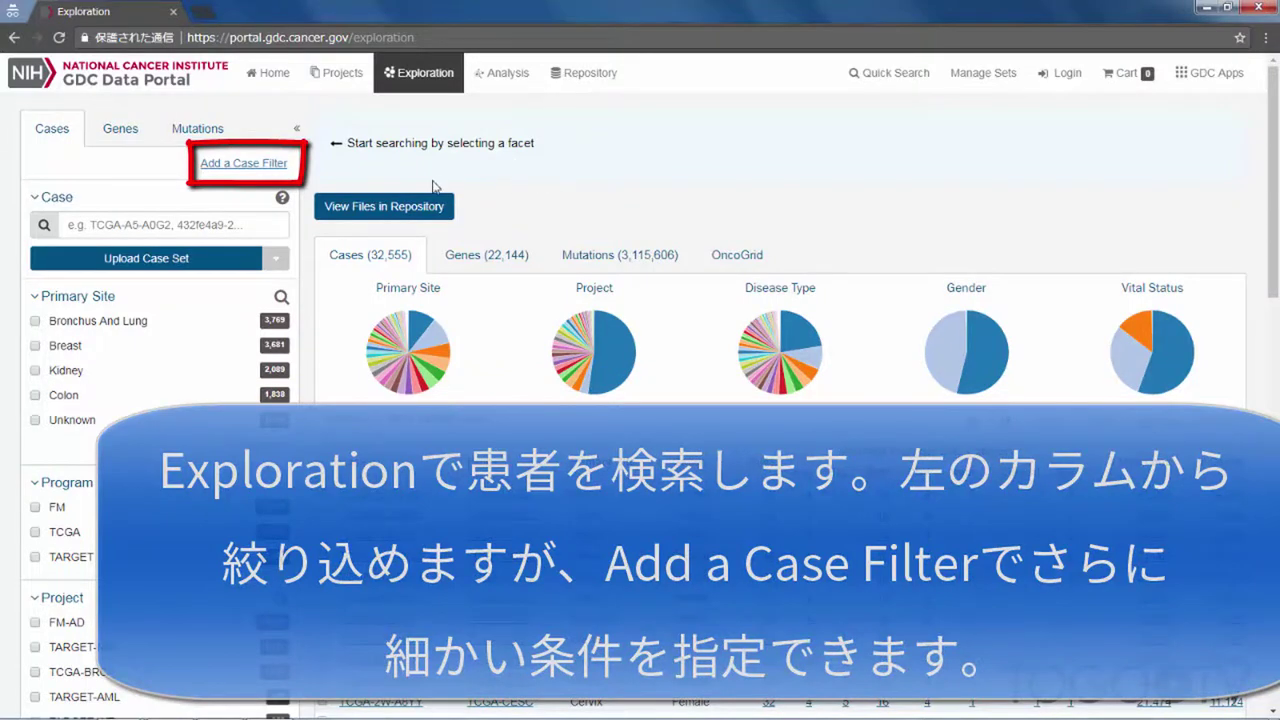
left_click(268, 165)
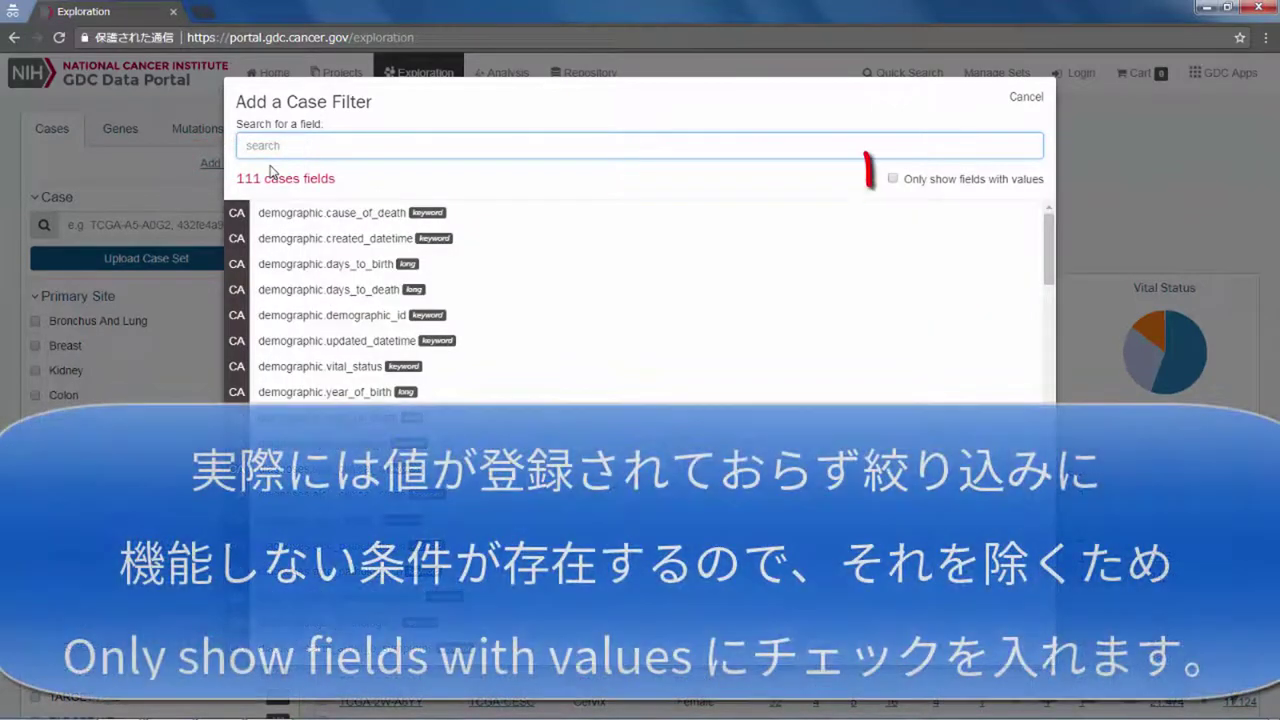
left_click(893, 180)
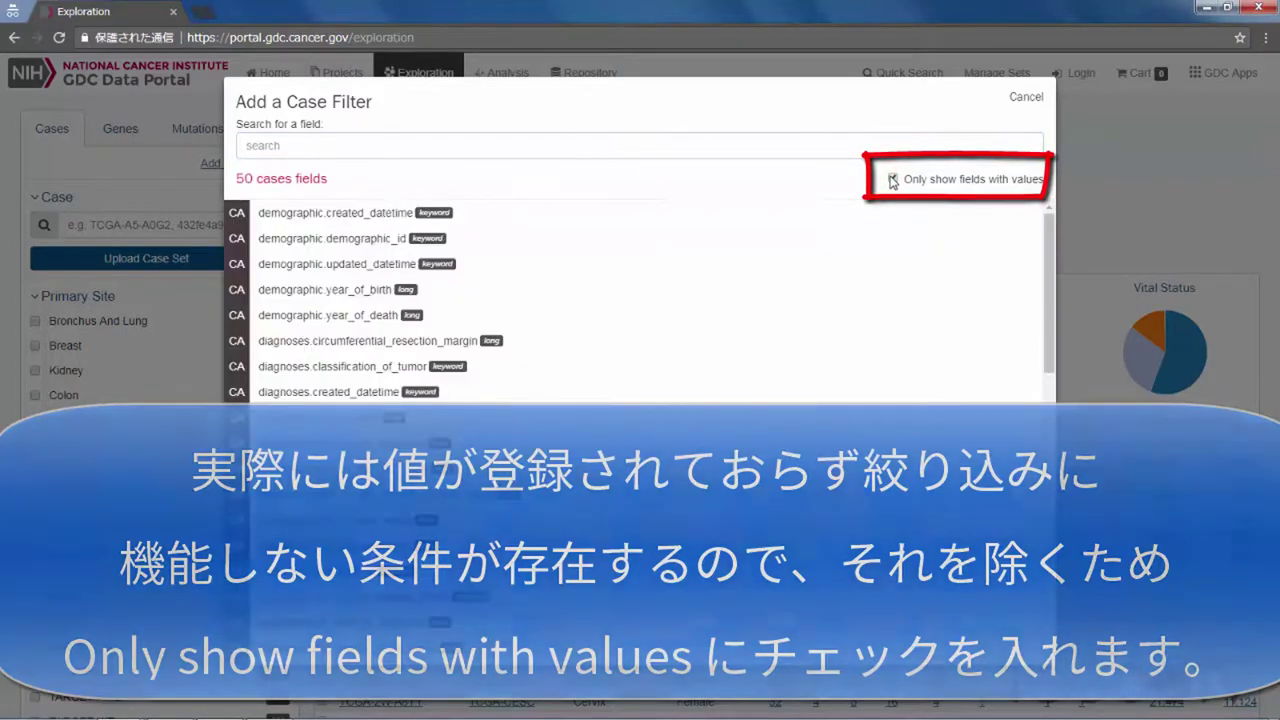
scroll(774, 242, "down", 10)
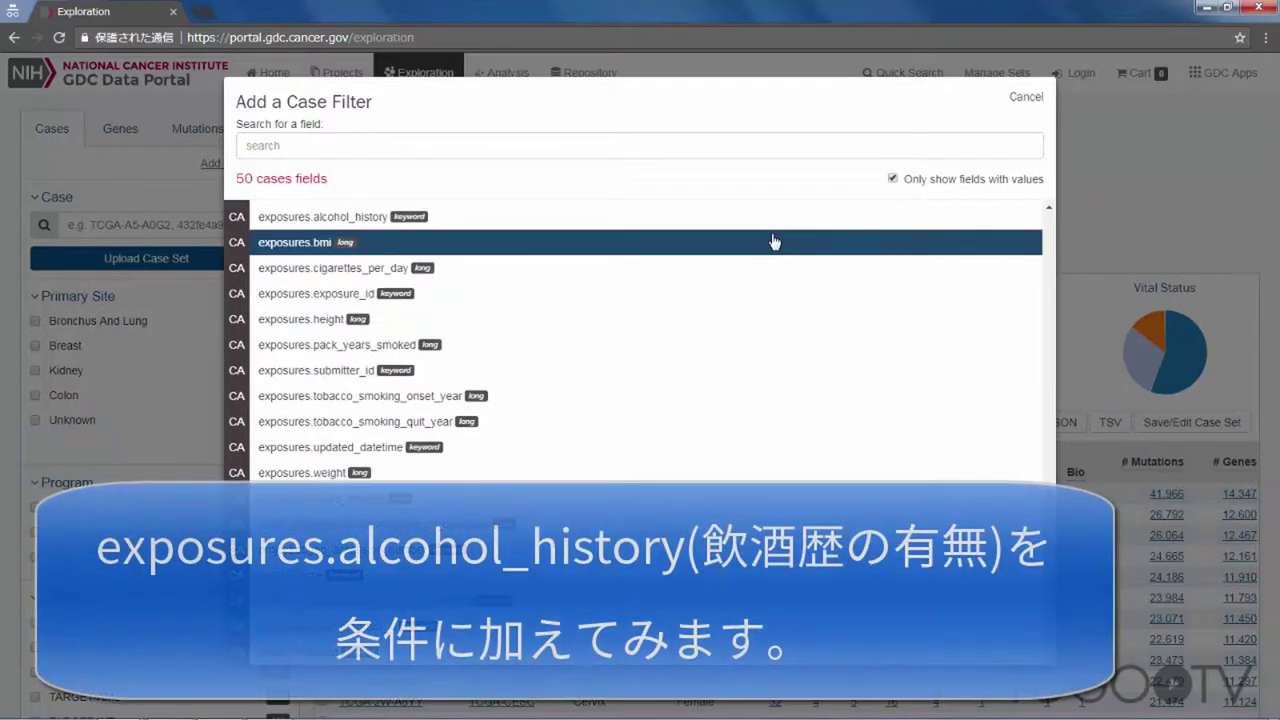
left_click(664, 216)
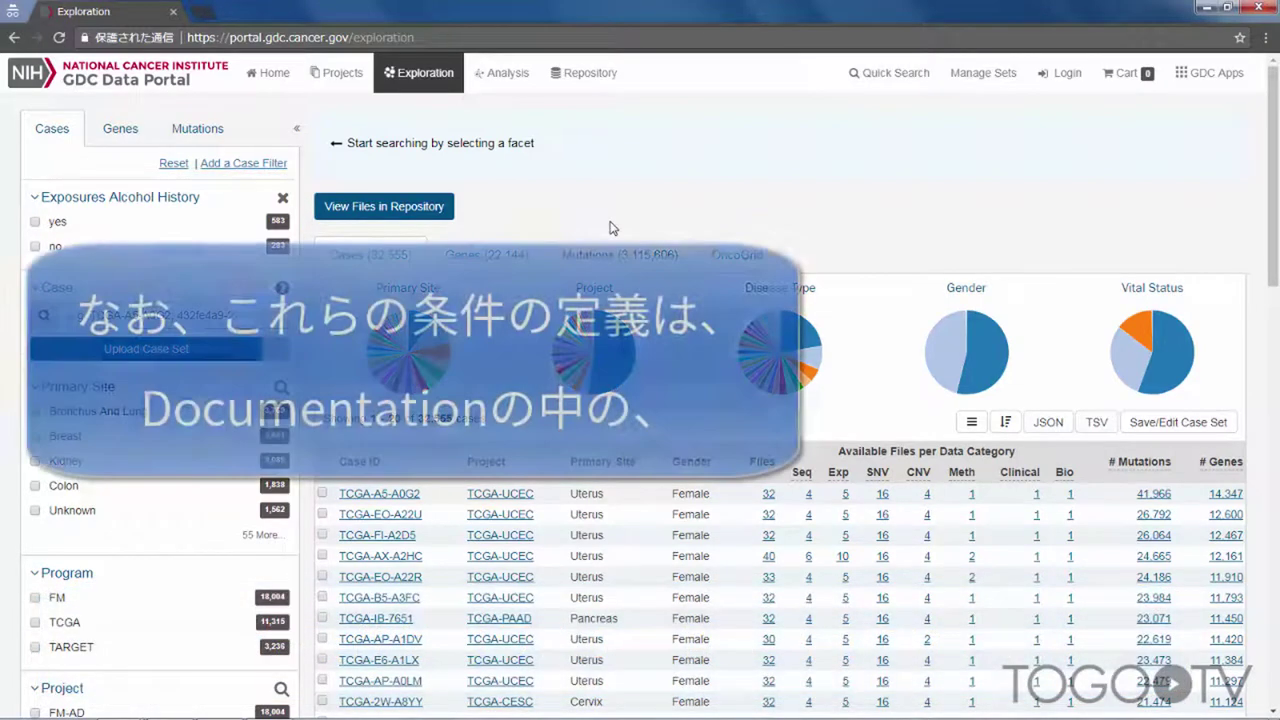
Step: Open the GDC Documentation site in a new browser tab and go to its Data Dictionary Viewer
left_click(1198, 78)
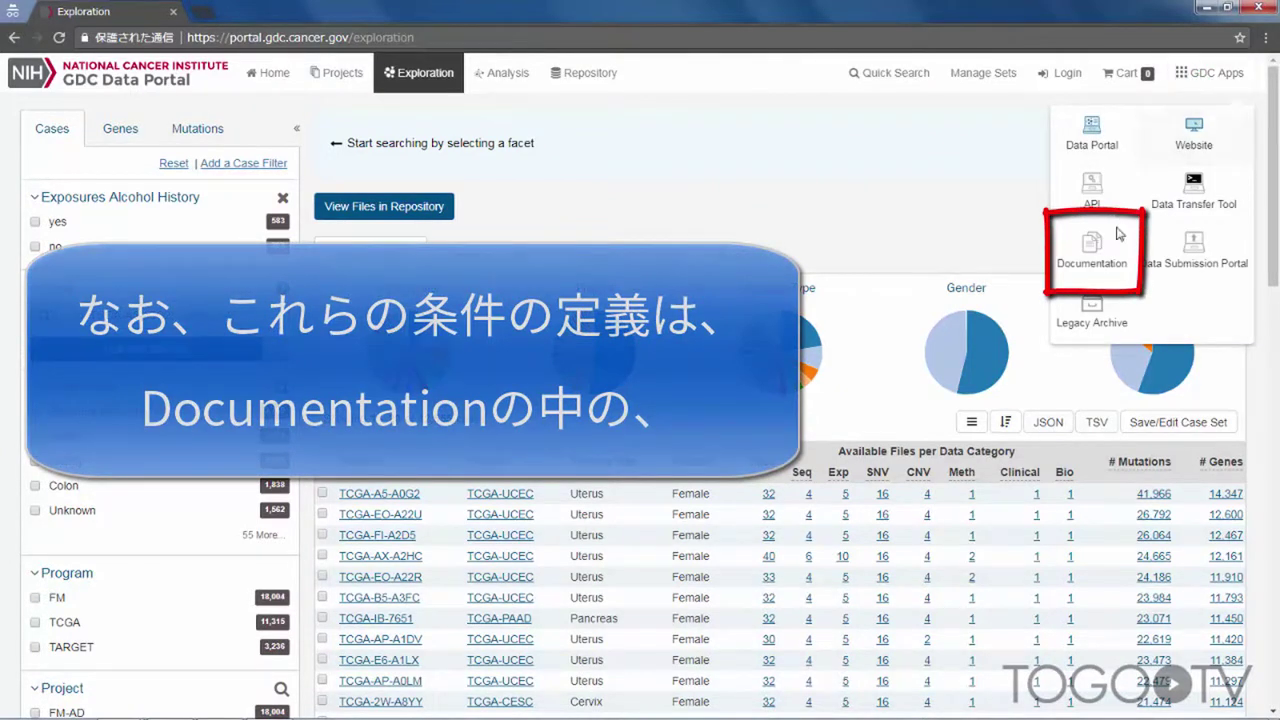
right_click(1088, 266)
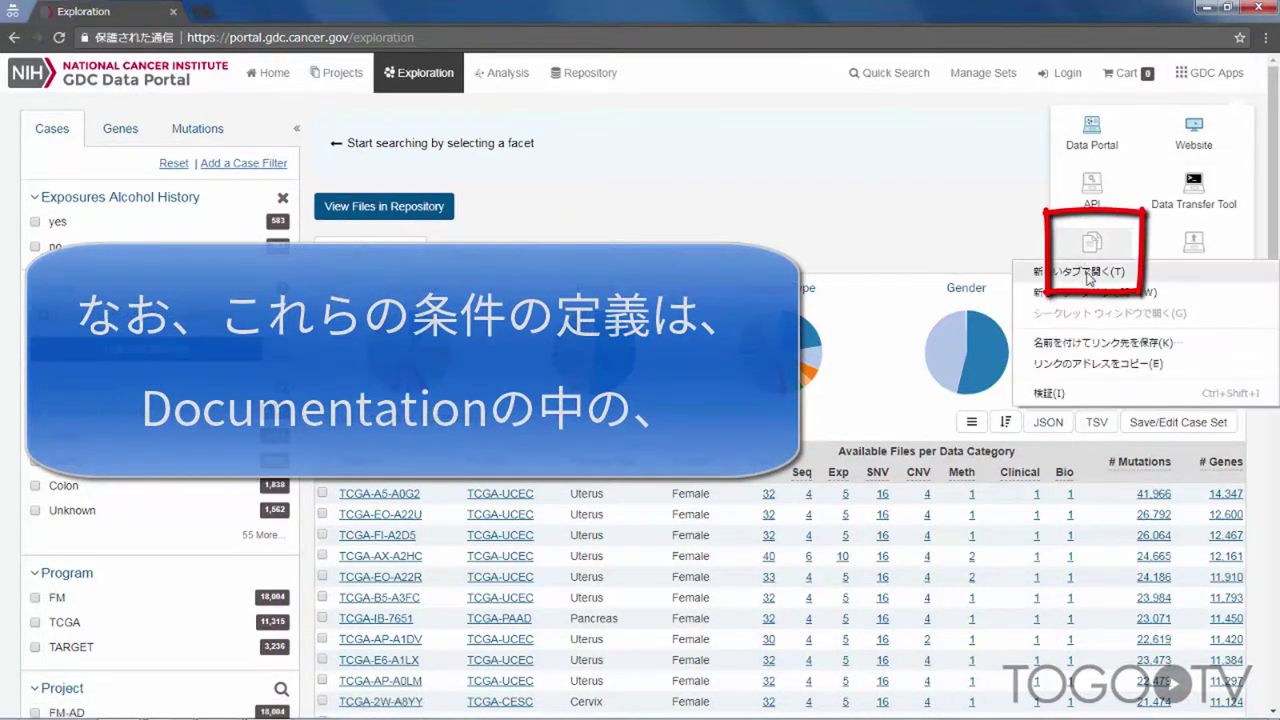
left_click(1089, 275)
left_click(832, 212)
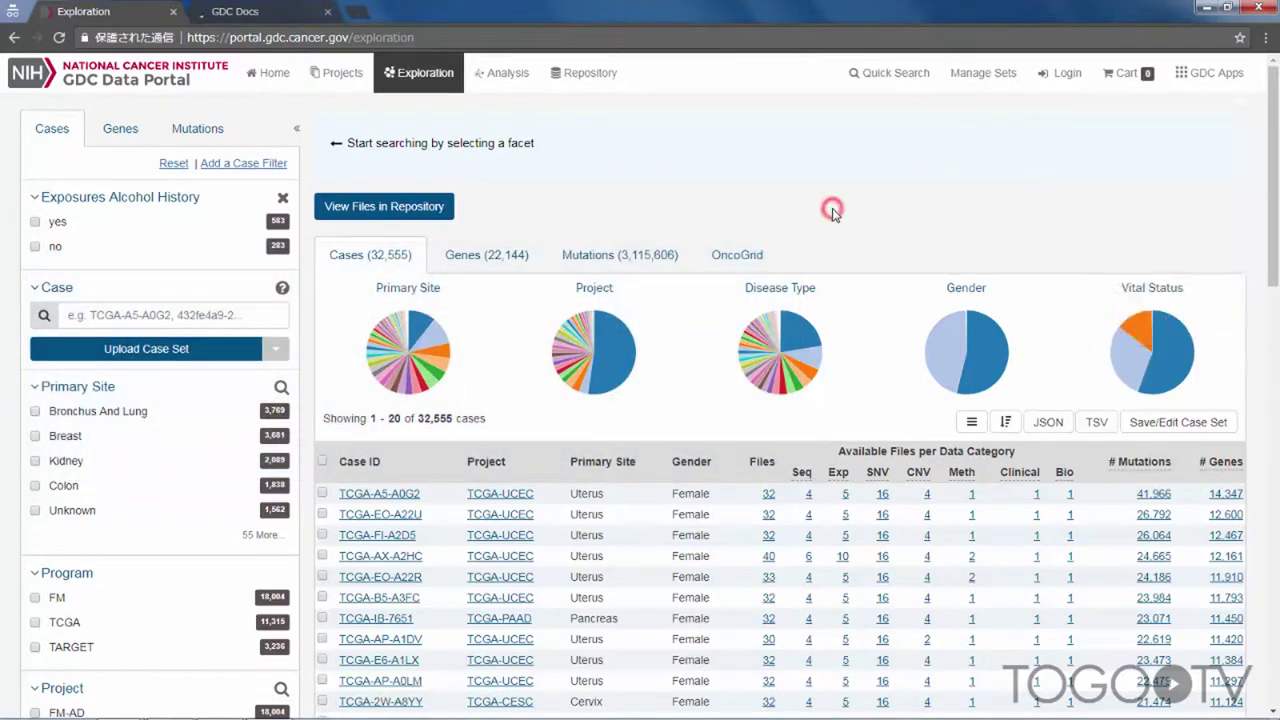
left_click(258, 11)
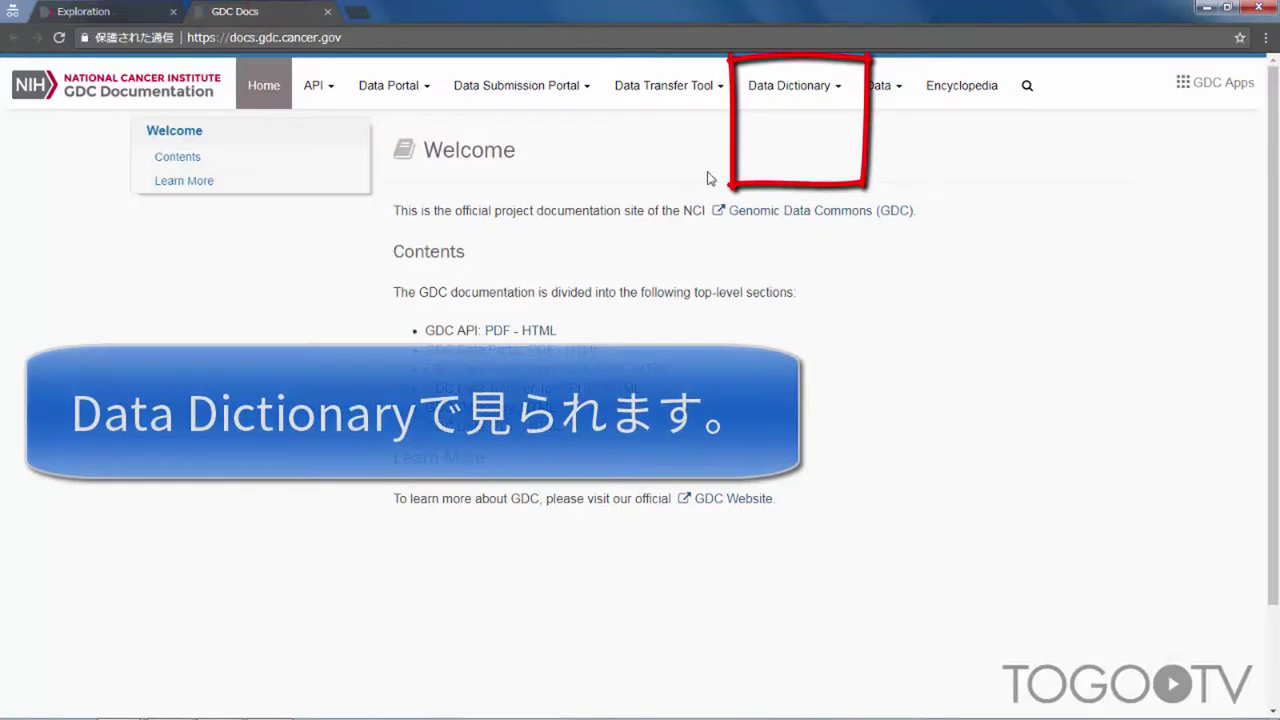
left_click(822, 90)
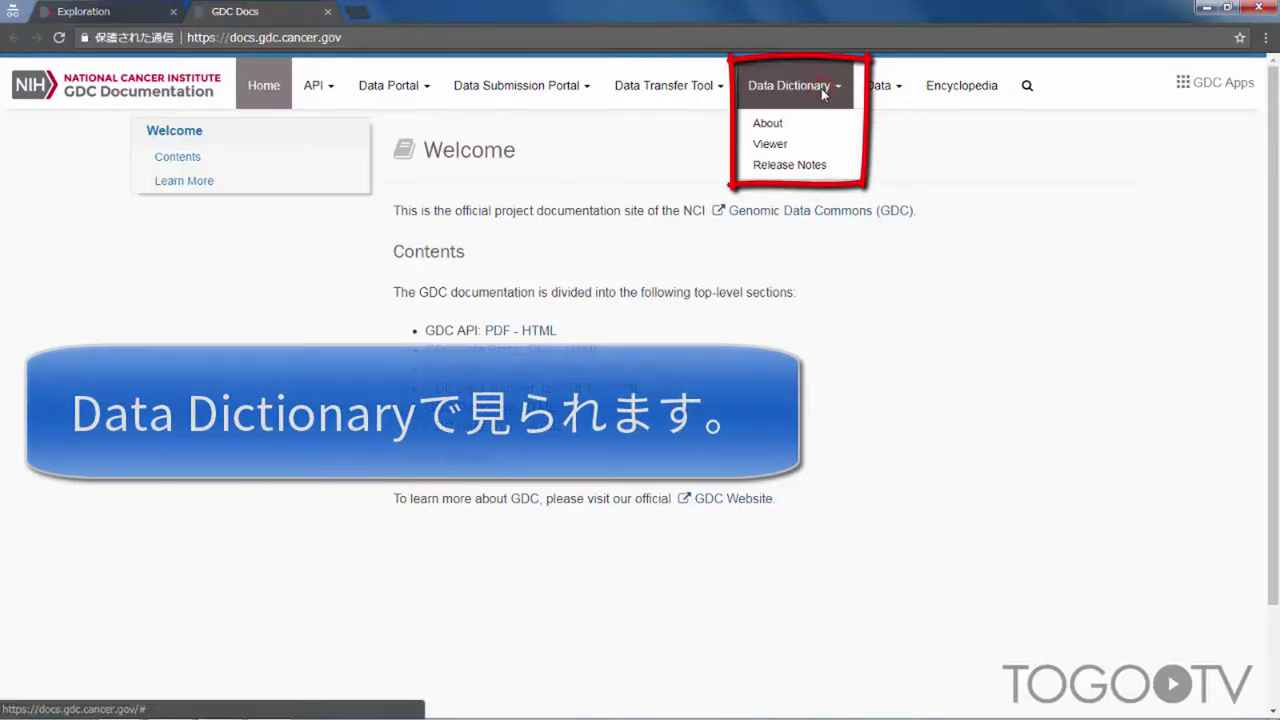
left_click(811, 148)
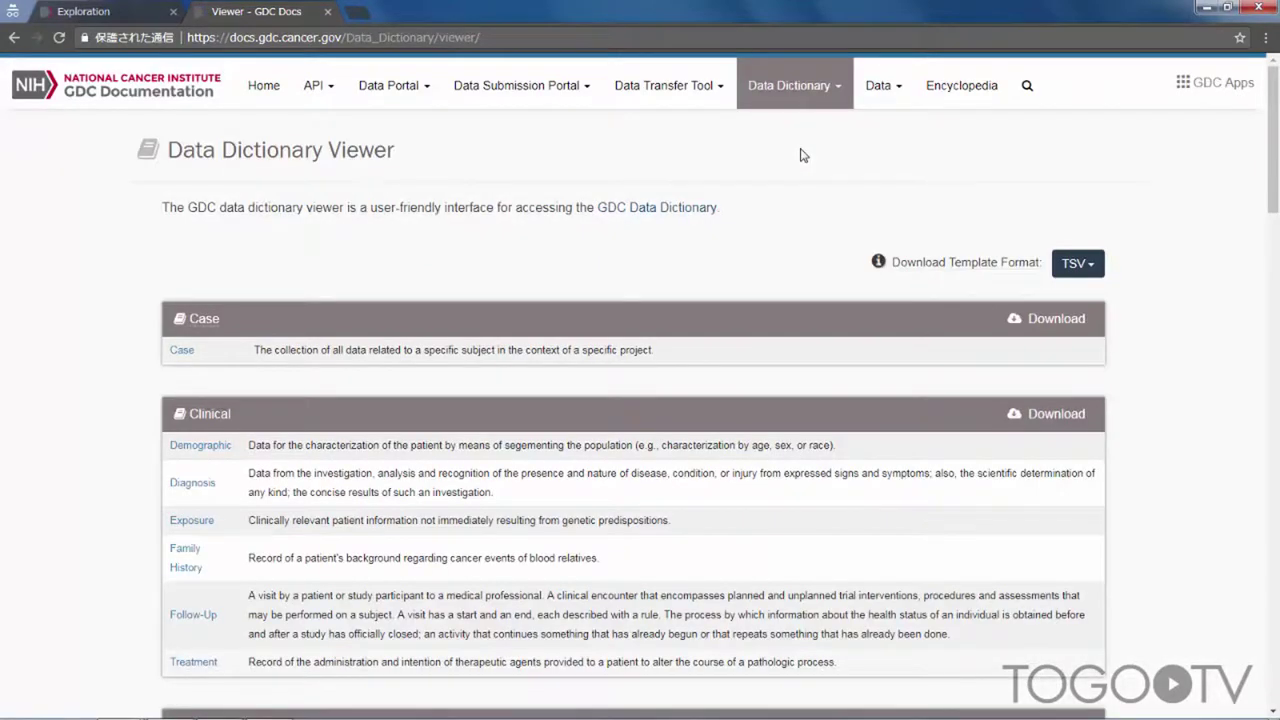
Step: Examine the property definitions of the clinical Exposure entry, including alcohol_history, and return to the Exploration page by closing the documentation
scroll(800, 155, "down", 2)
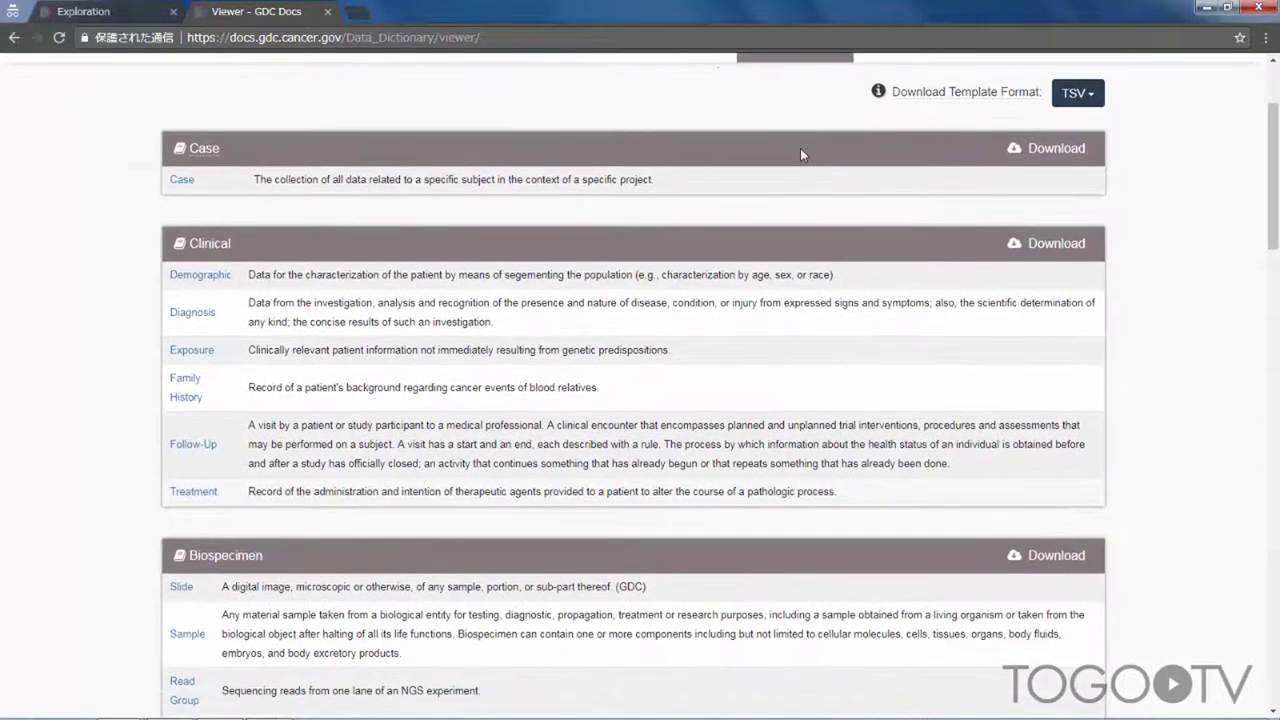
left_click(192, 351)
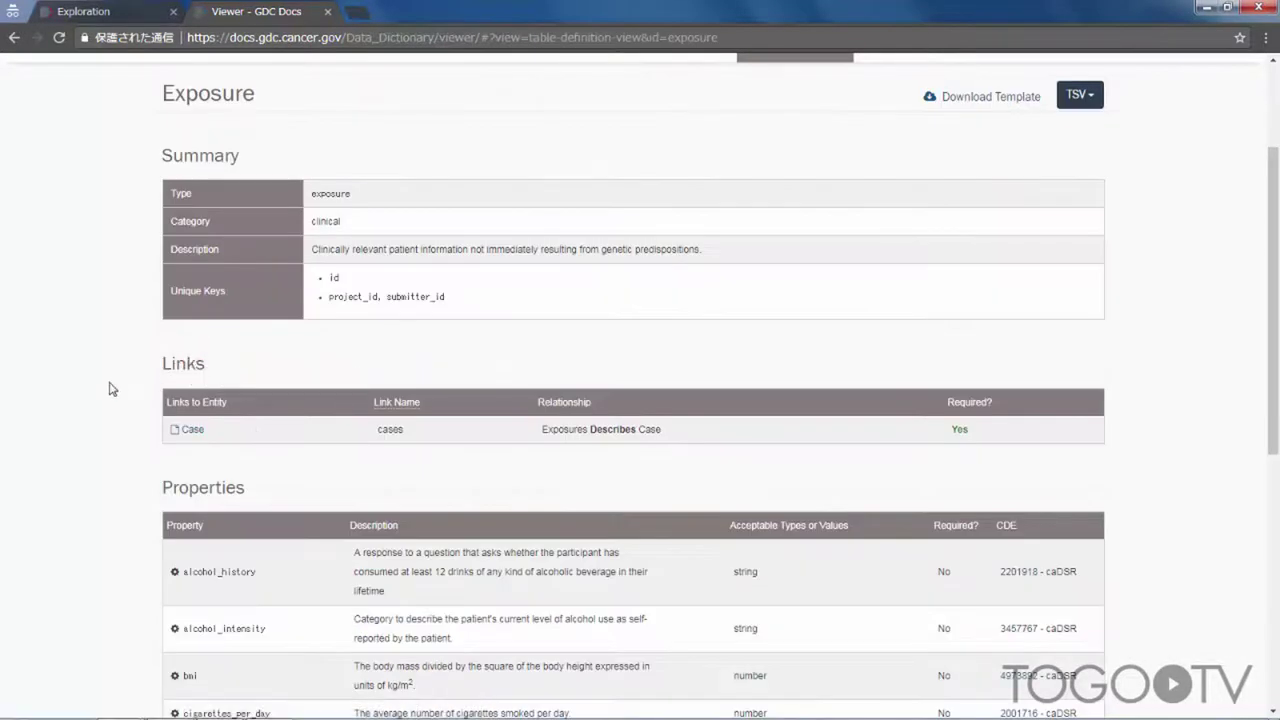
scroll(97, 405, "down", 4)
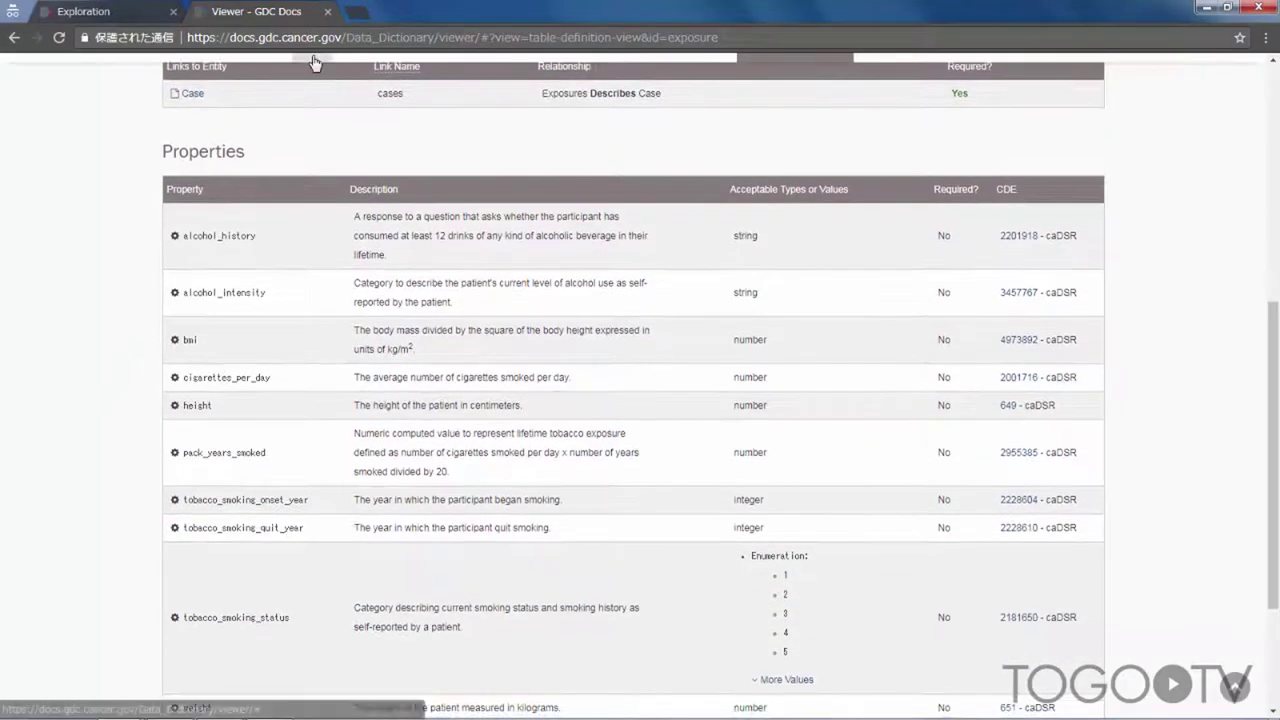
left_click(328, 12)
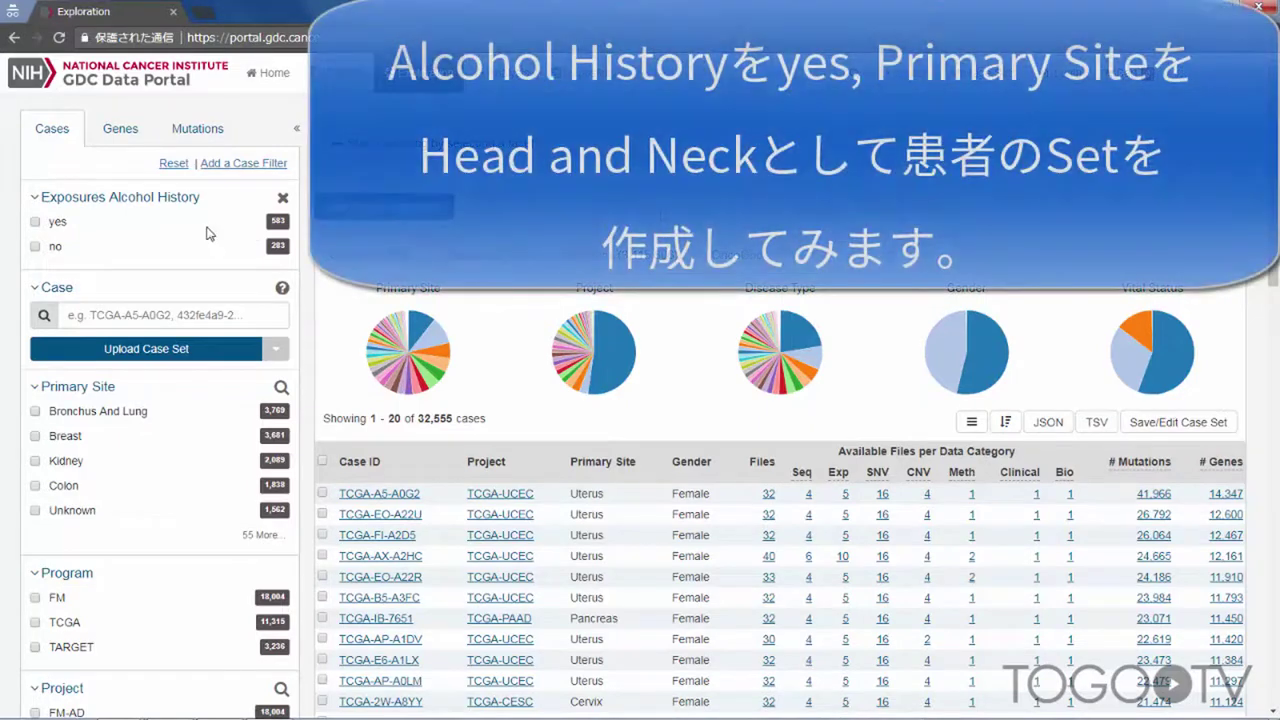
Step: Filter cases to alcohol history "yes" and primary site Head and Neck, and save them as a new case set named "alcohol=yes, Head and Neck"
left_click(35, 222)
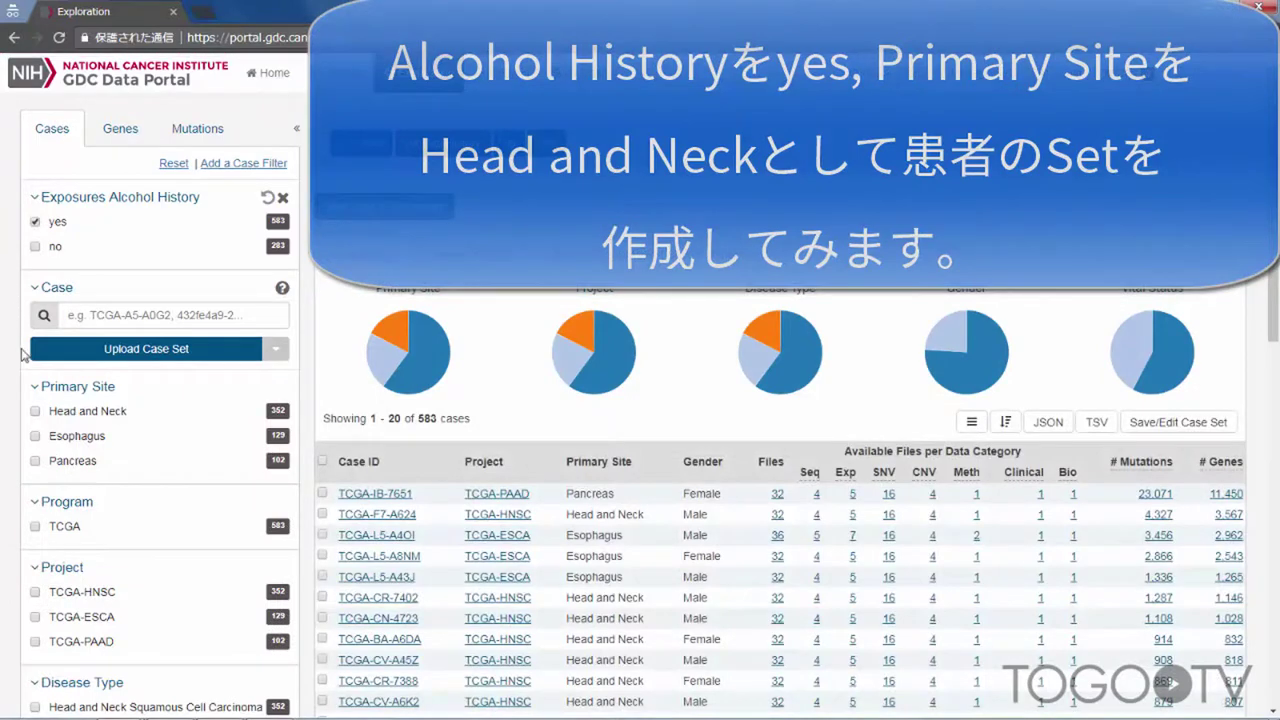
left_click(36, 413)
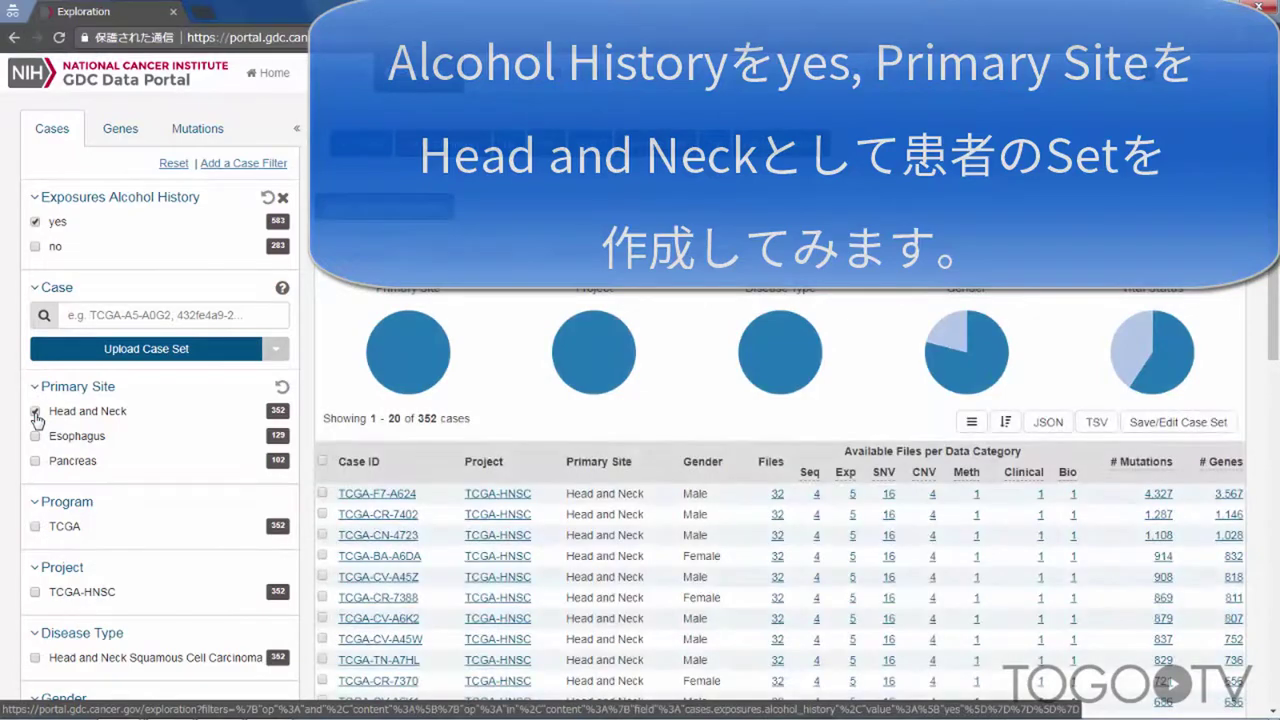
left_click(1160, 424)
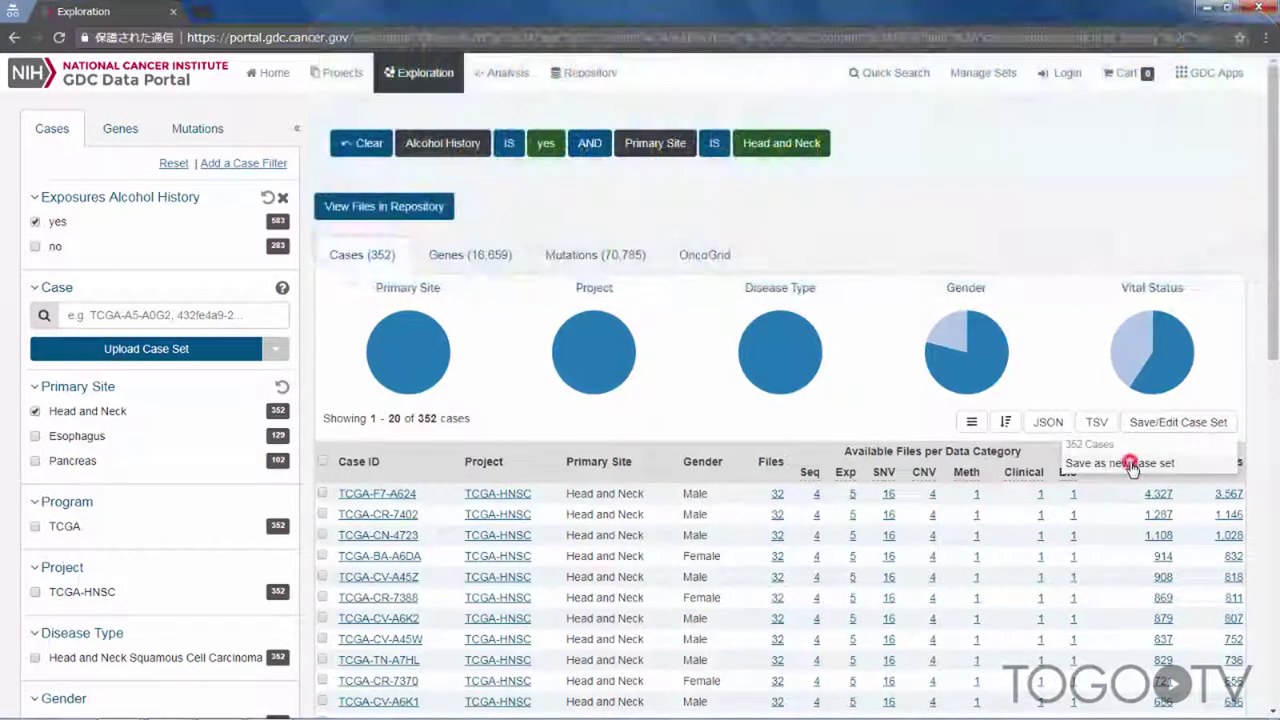
left_click(1127, 461)
key("Left")
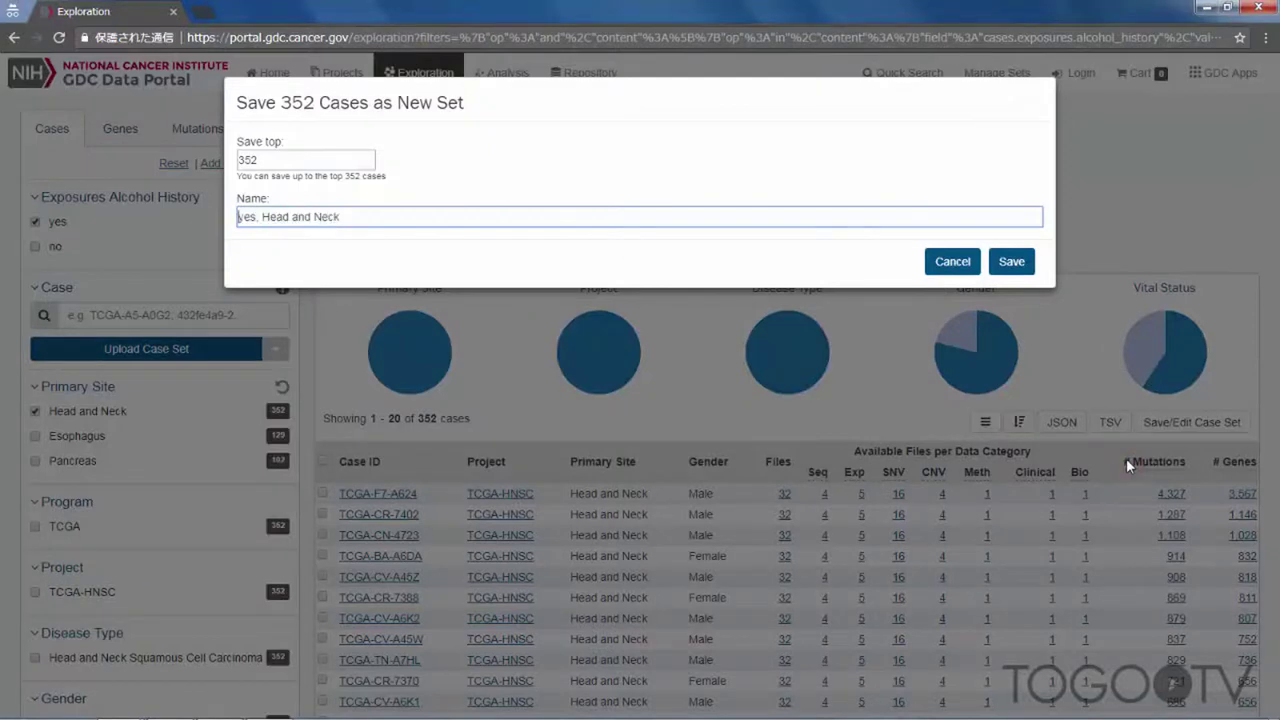
type("alcoho")
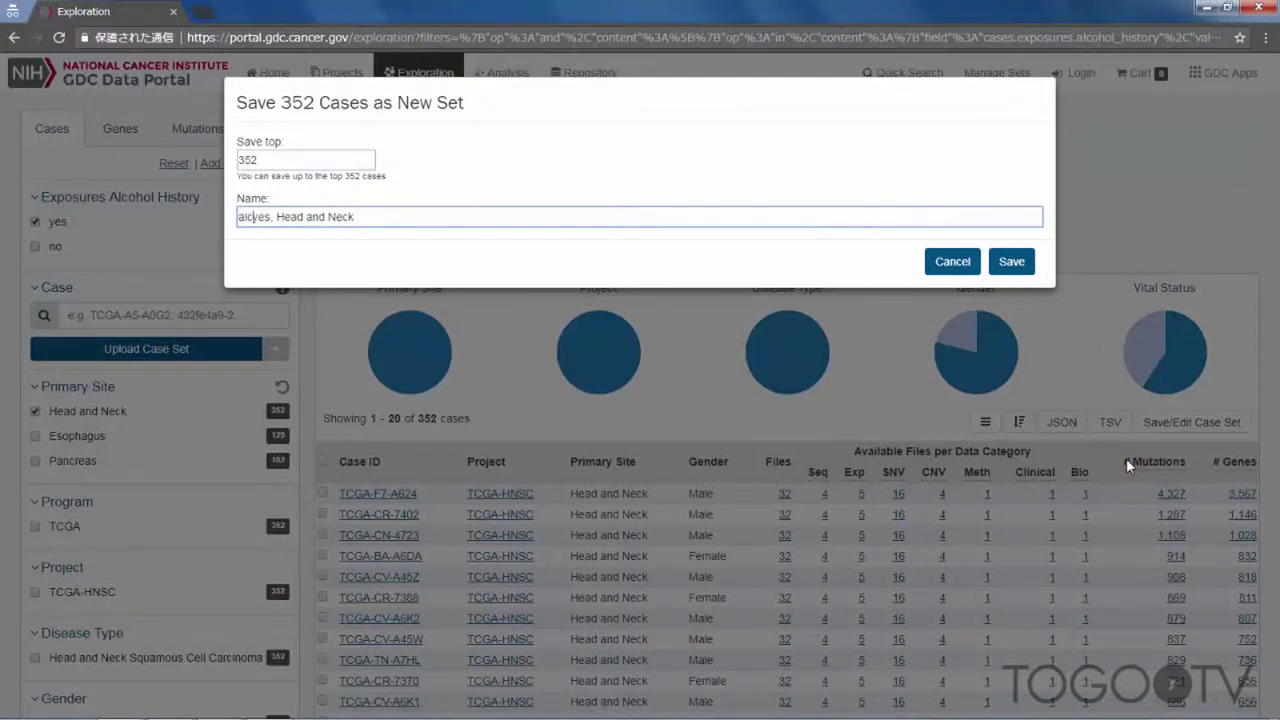
type("l=")
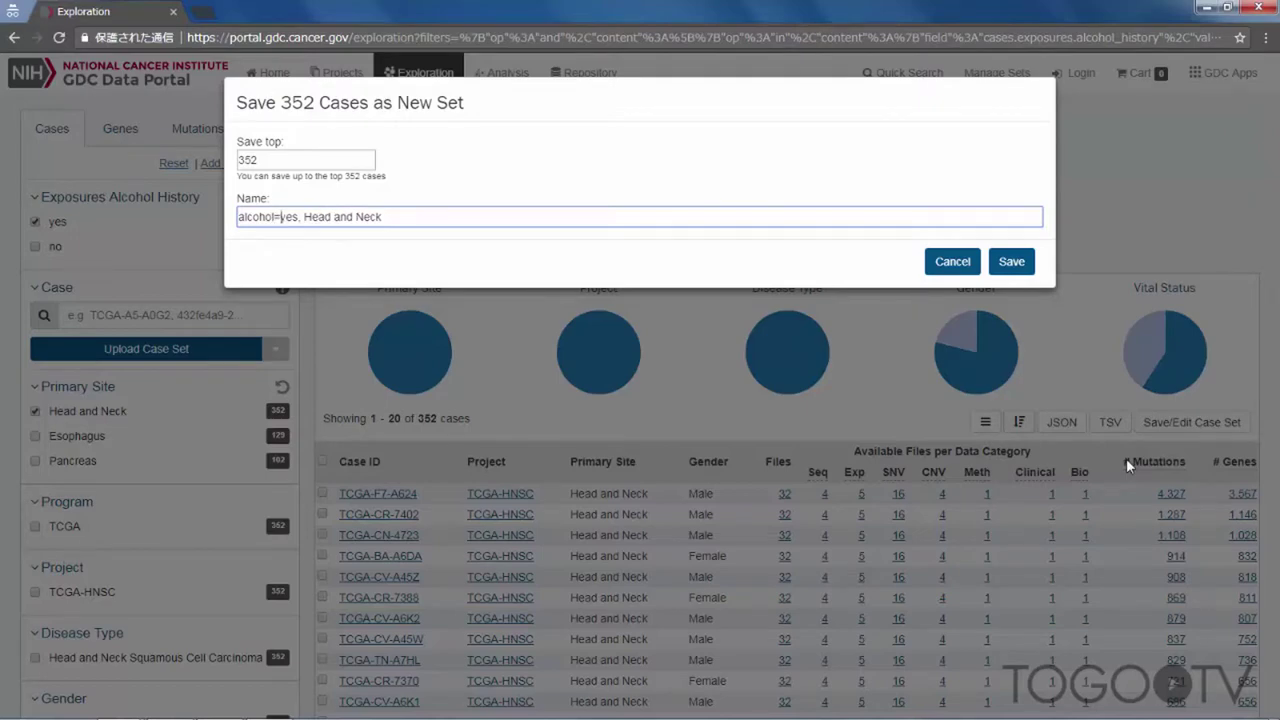
left_click(1012, 262)
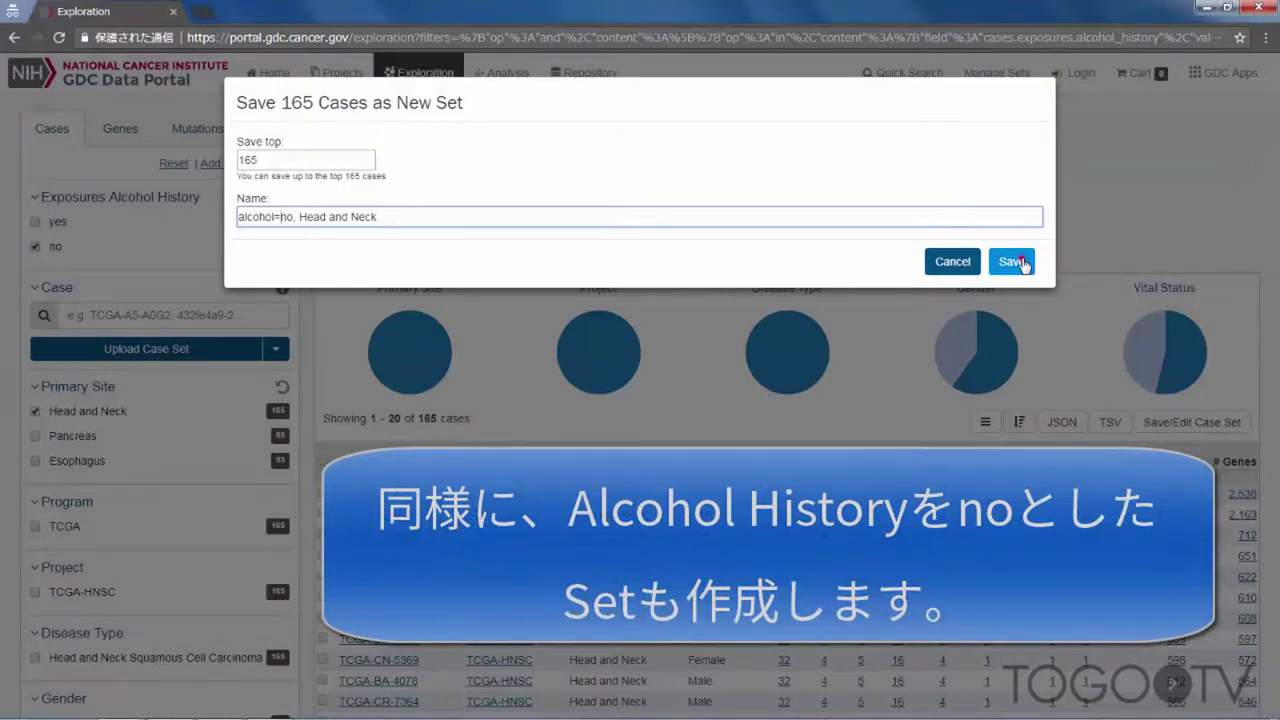
Step: Save the Head and Neck cases with alcohol history "no" as a new case set named "alcohol=no, Head and Neck"
left_click(1011, 262)
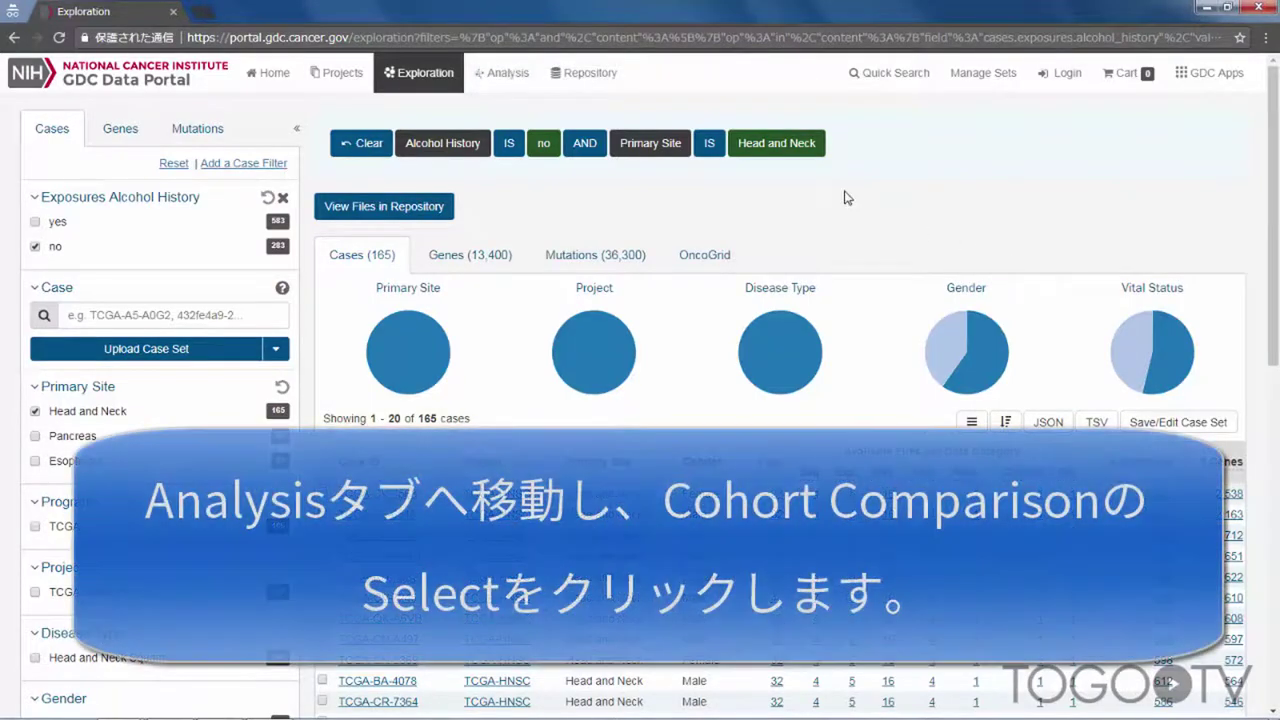
Step: Run a Cohort Comparison on the case sets "alcohol=yes, Head and Neck" and "alcohol=no, Head and Neck", and examine the survival, gender, vital status and age results
left_click(514, 73)
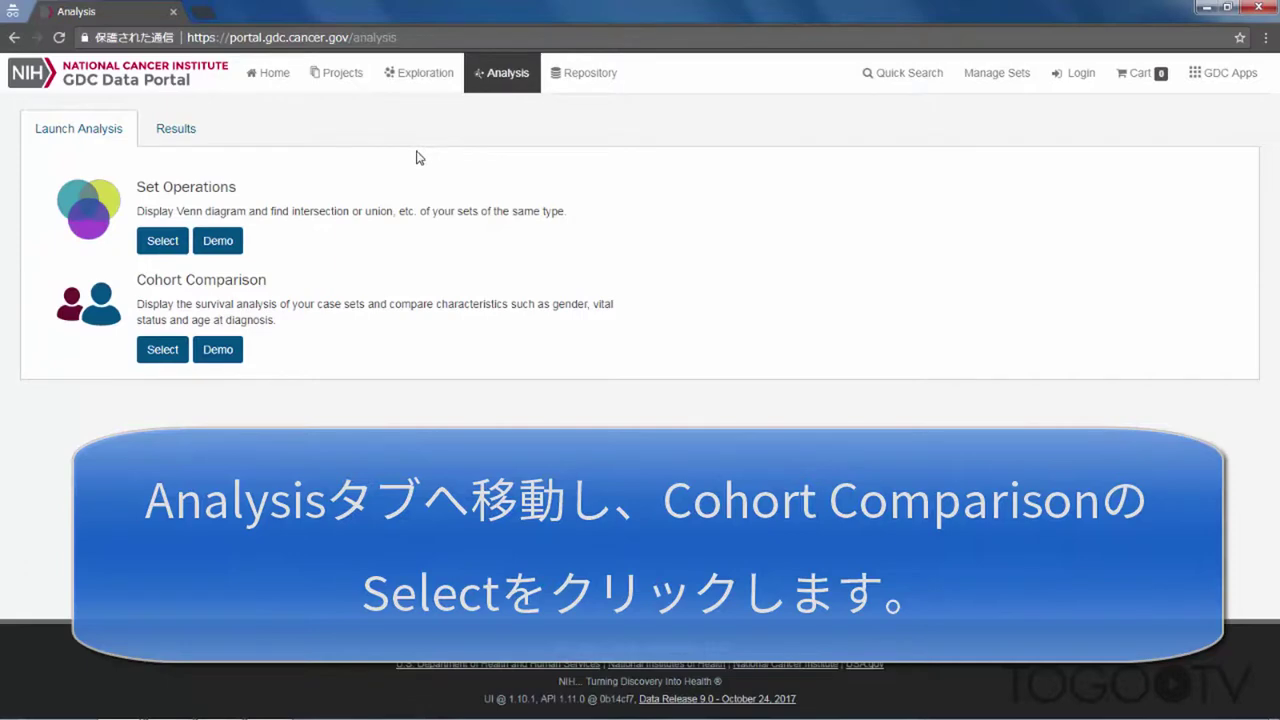
left_click(164, 352)
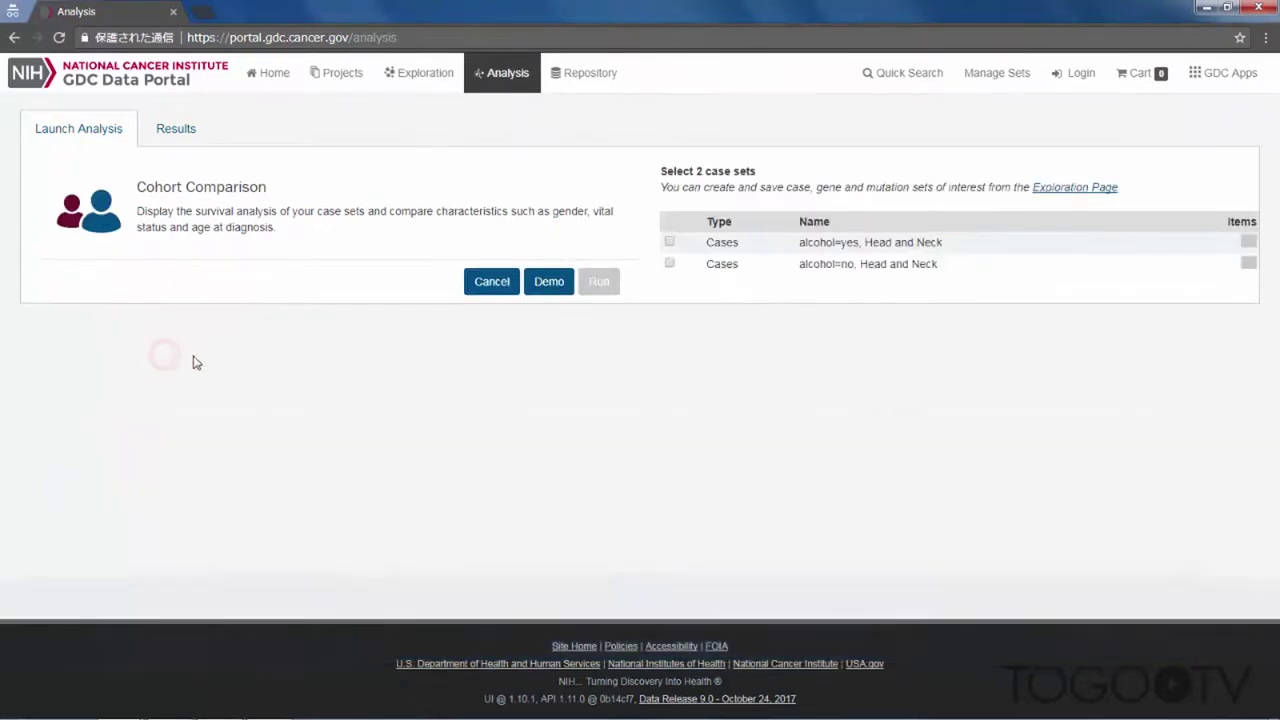
left_click(670, 264)
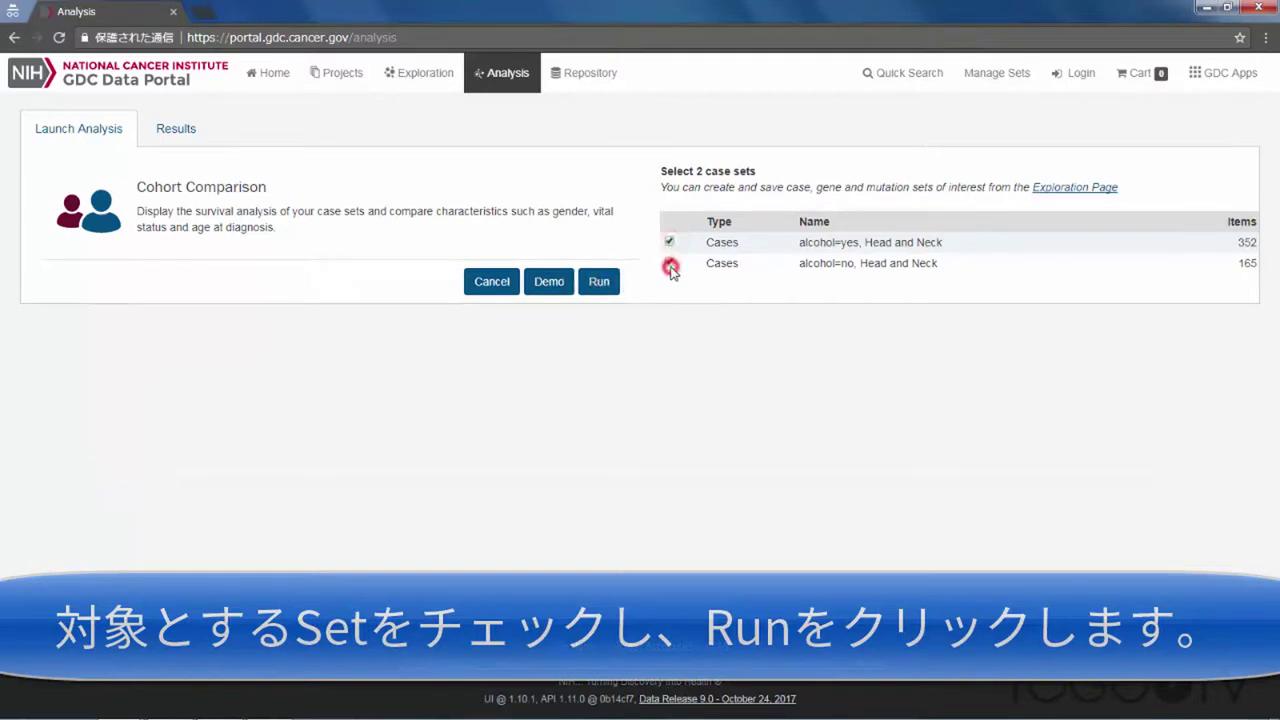
left_click(599, 282)
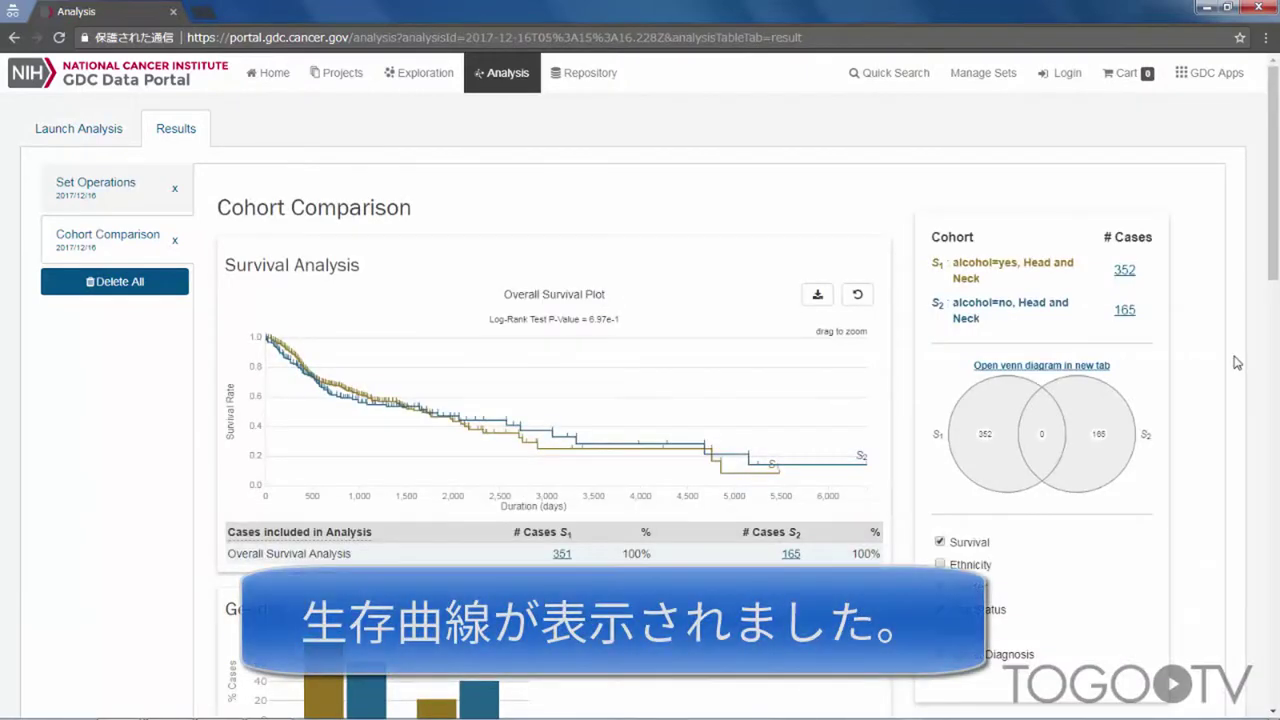
scroll(1237, 362, "down", 4)
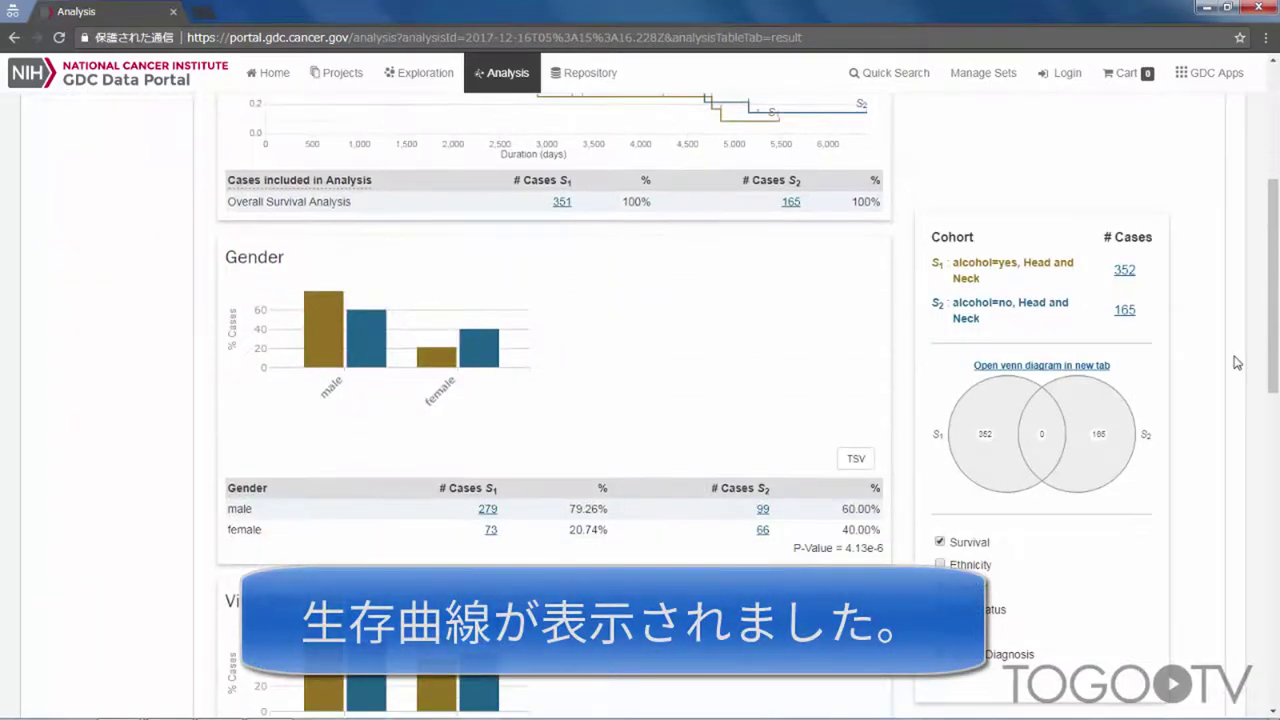
scroll(1237, 362, "down", 5)
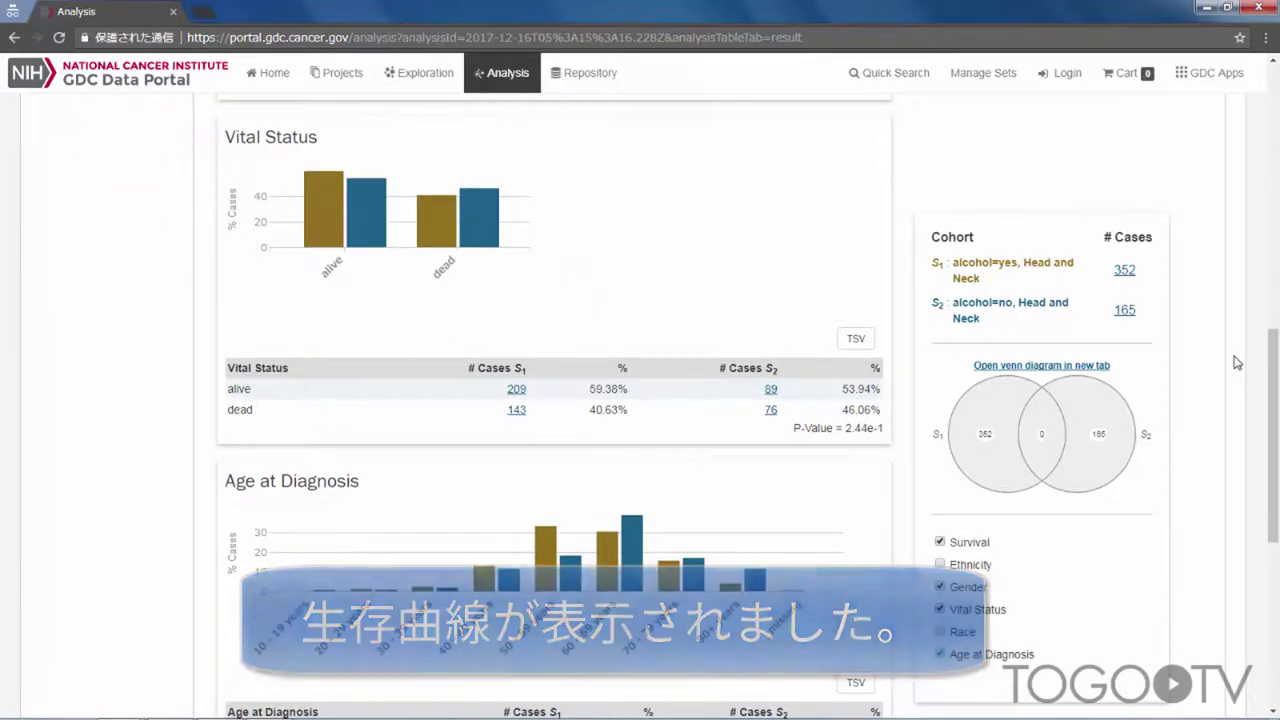
scroll(1237, 362, "down", 5)
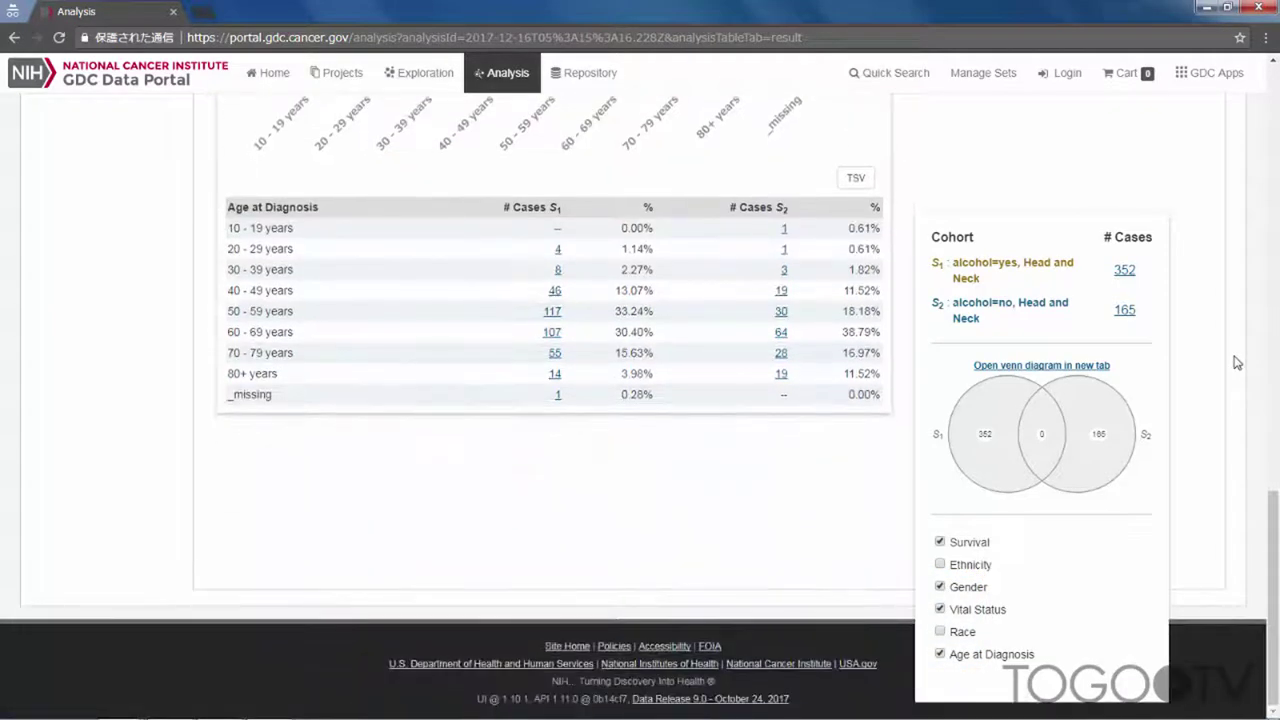
scroll(1237, 362, "up", 14)
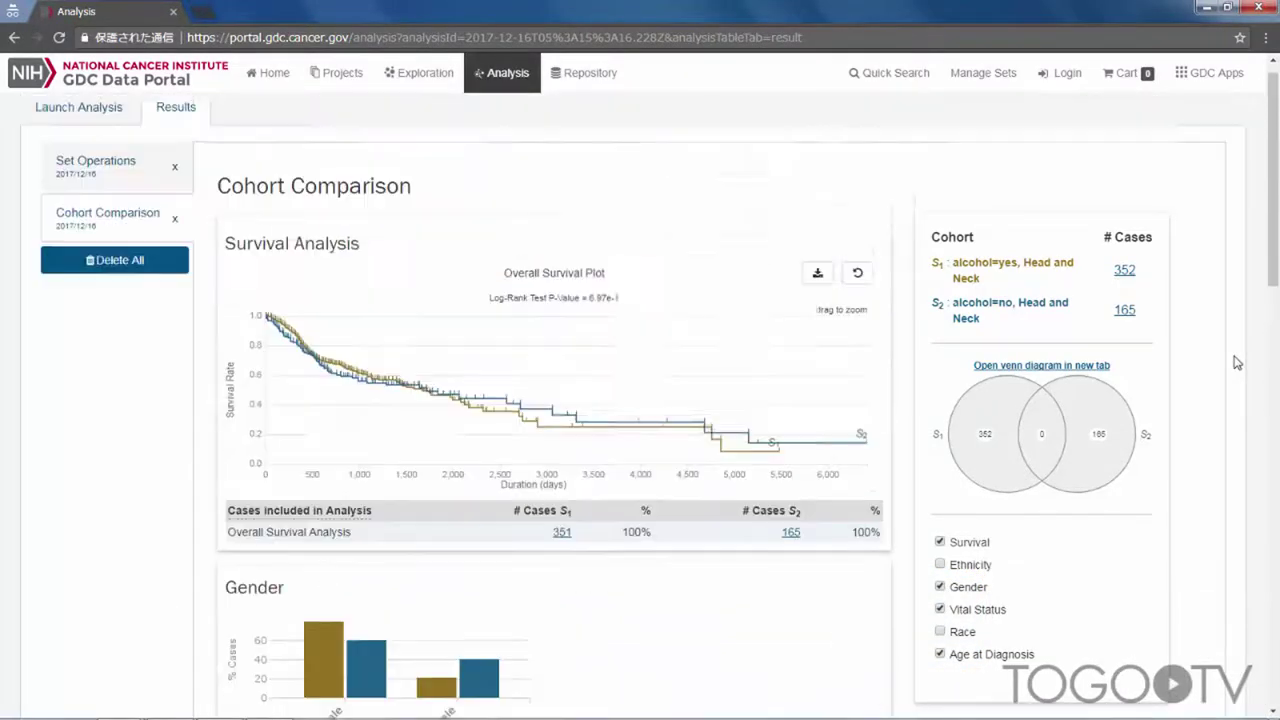
scroll(1237, 362, "up", 1)
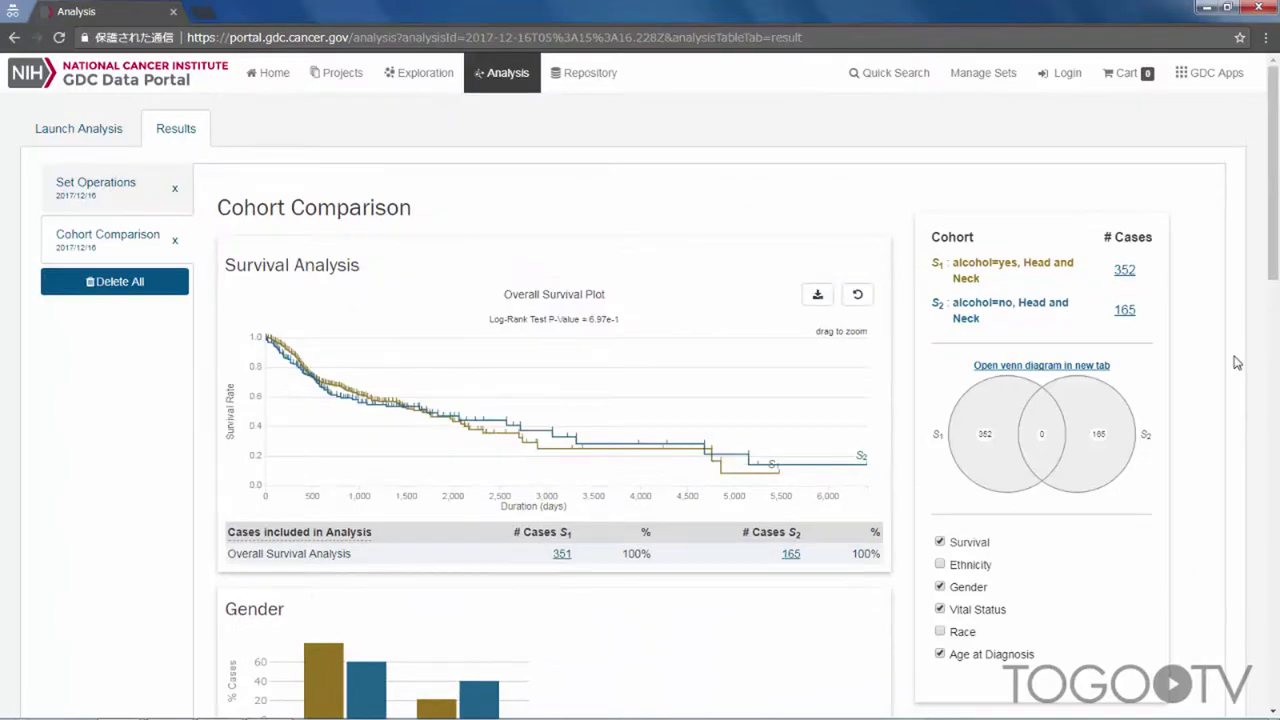